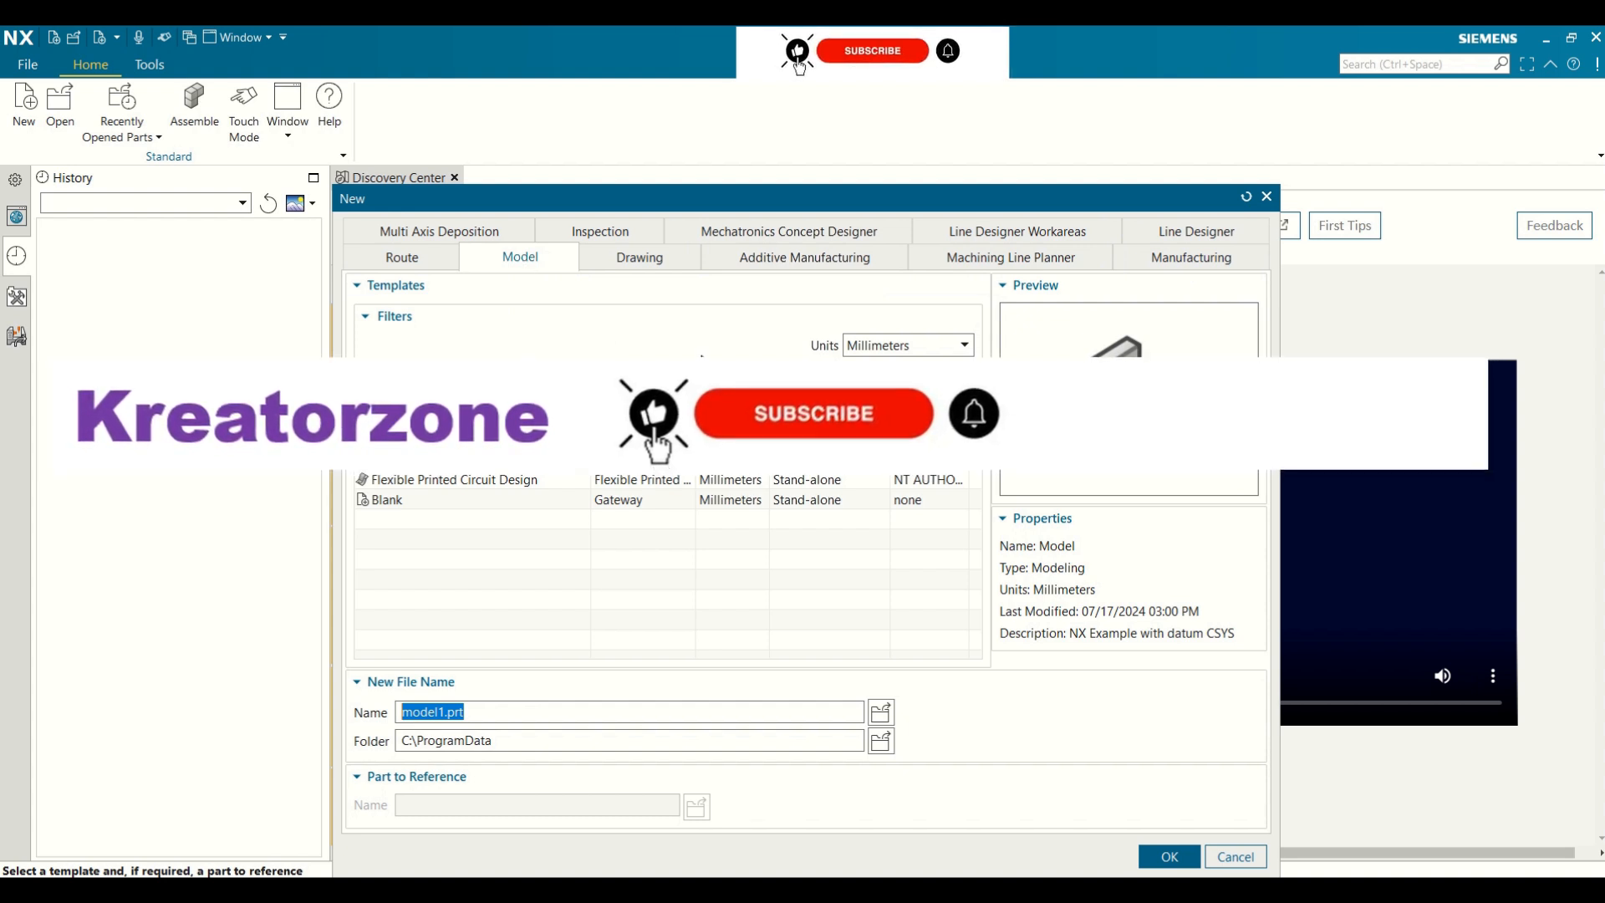
Step: Switch the new file's template units to inches and back to millimetres
click(854, 346)
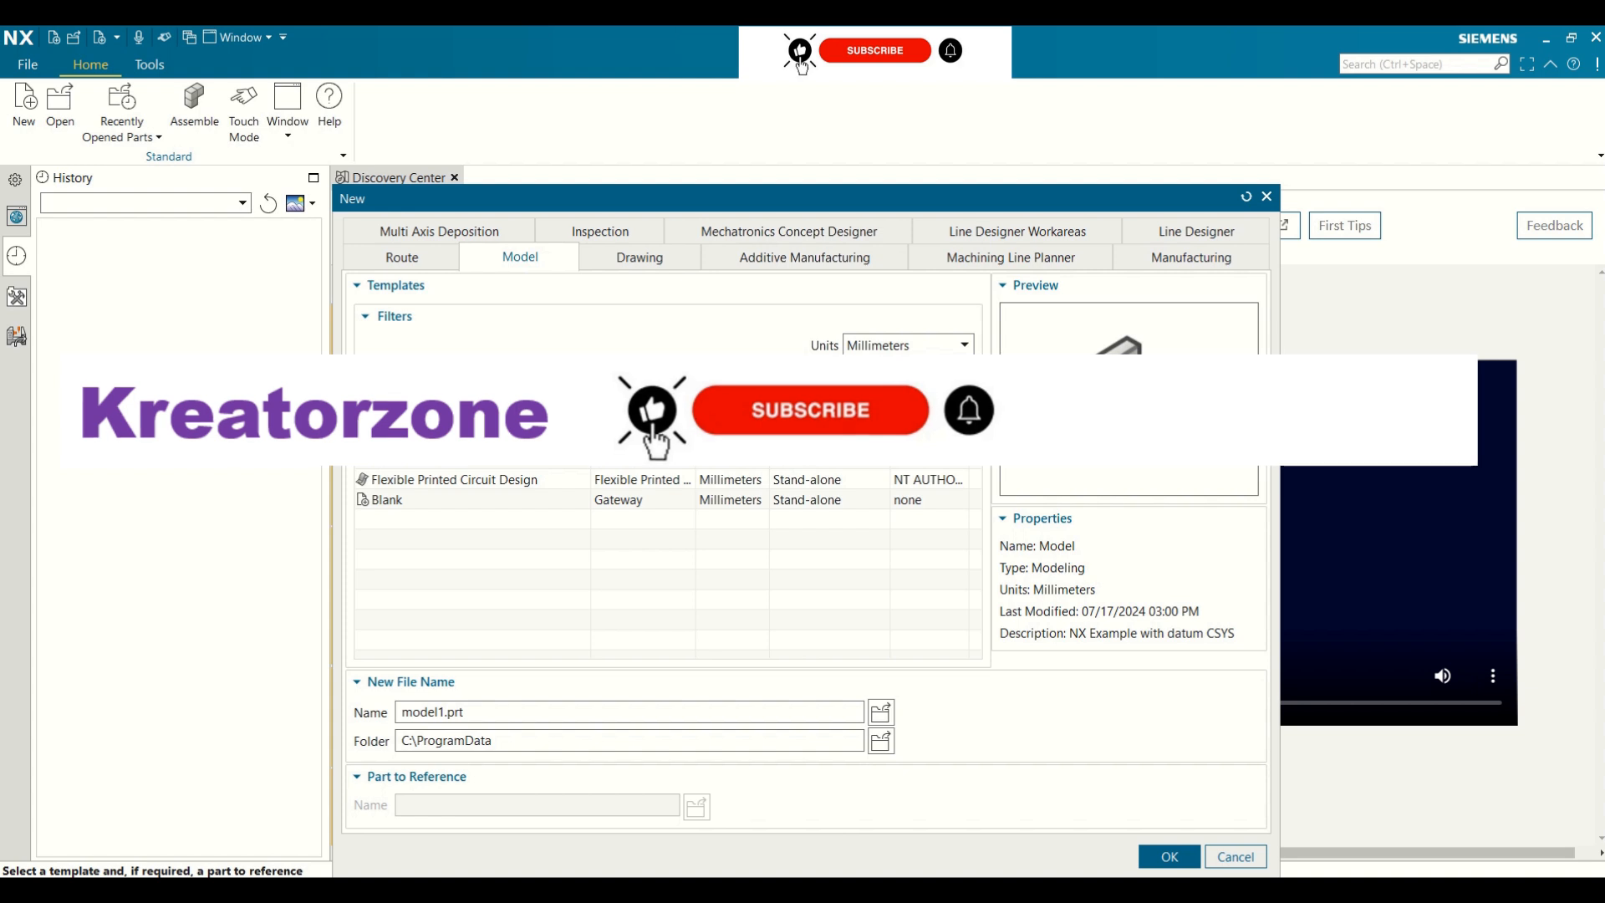
click(866, 384)
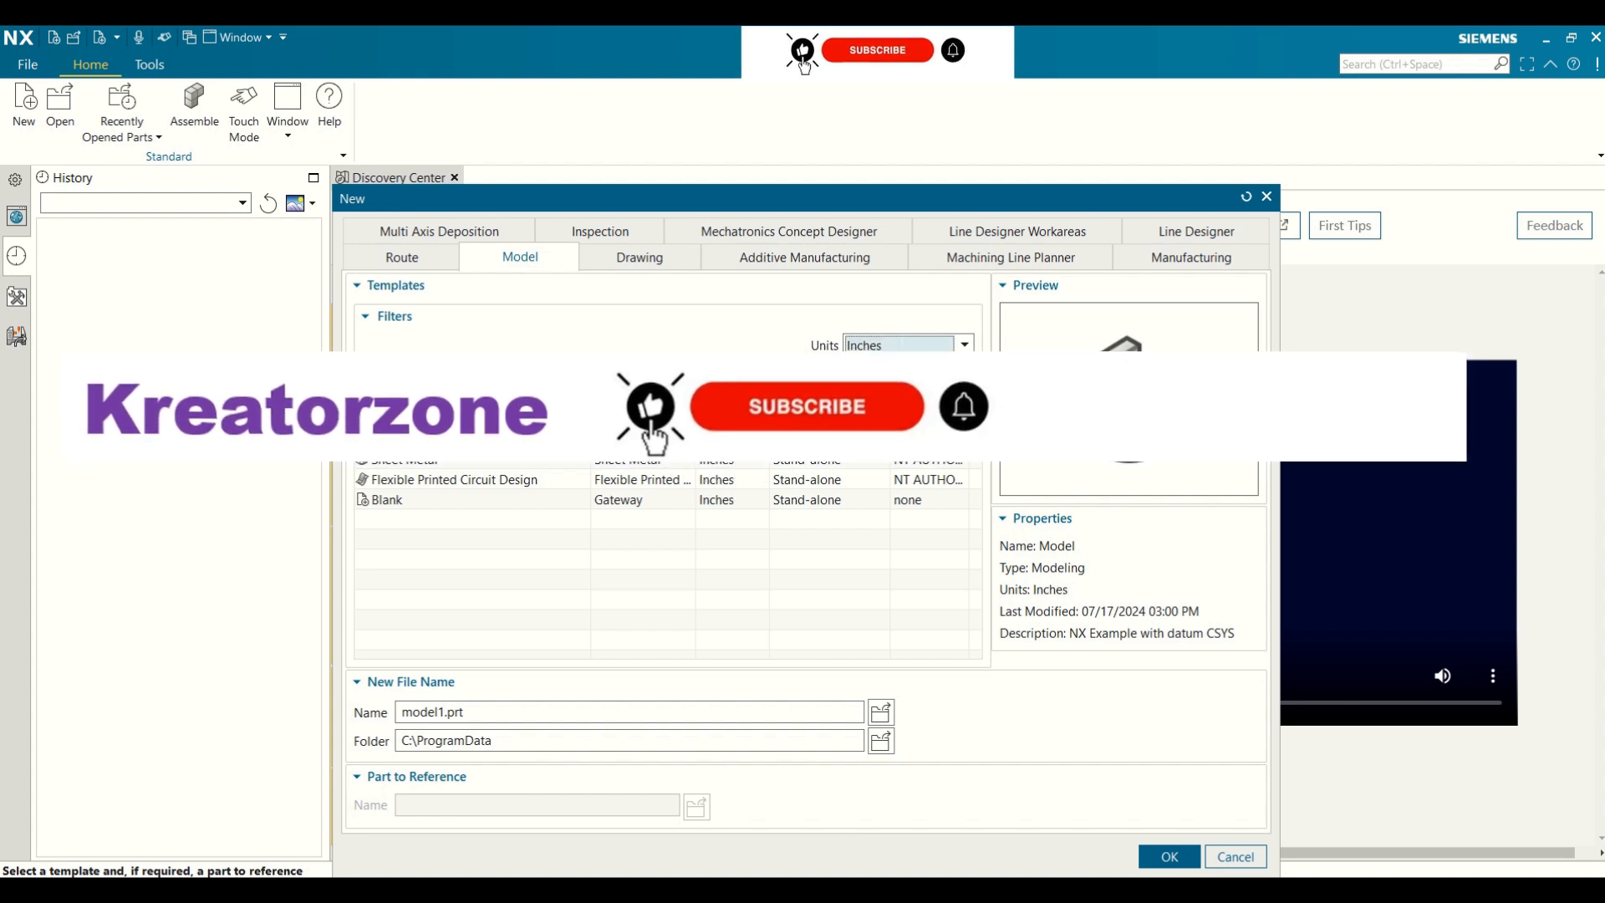
click(898, 345)
click(866, 365)
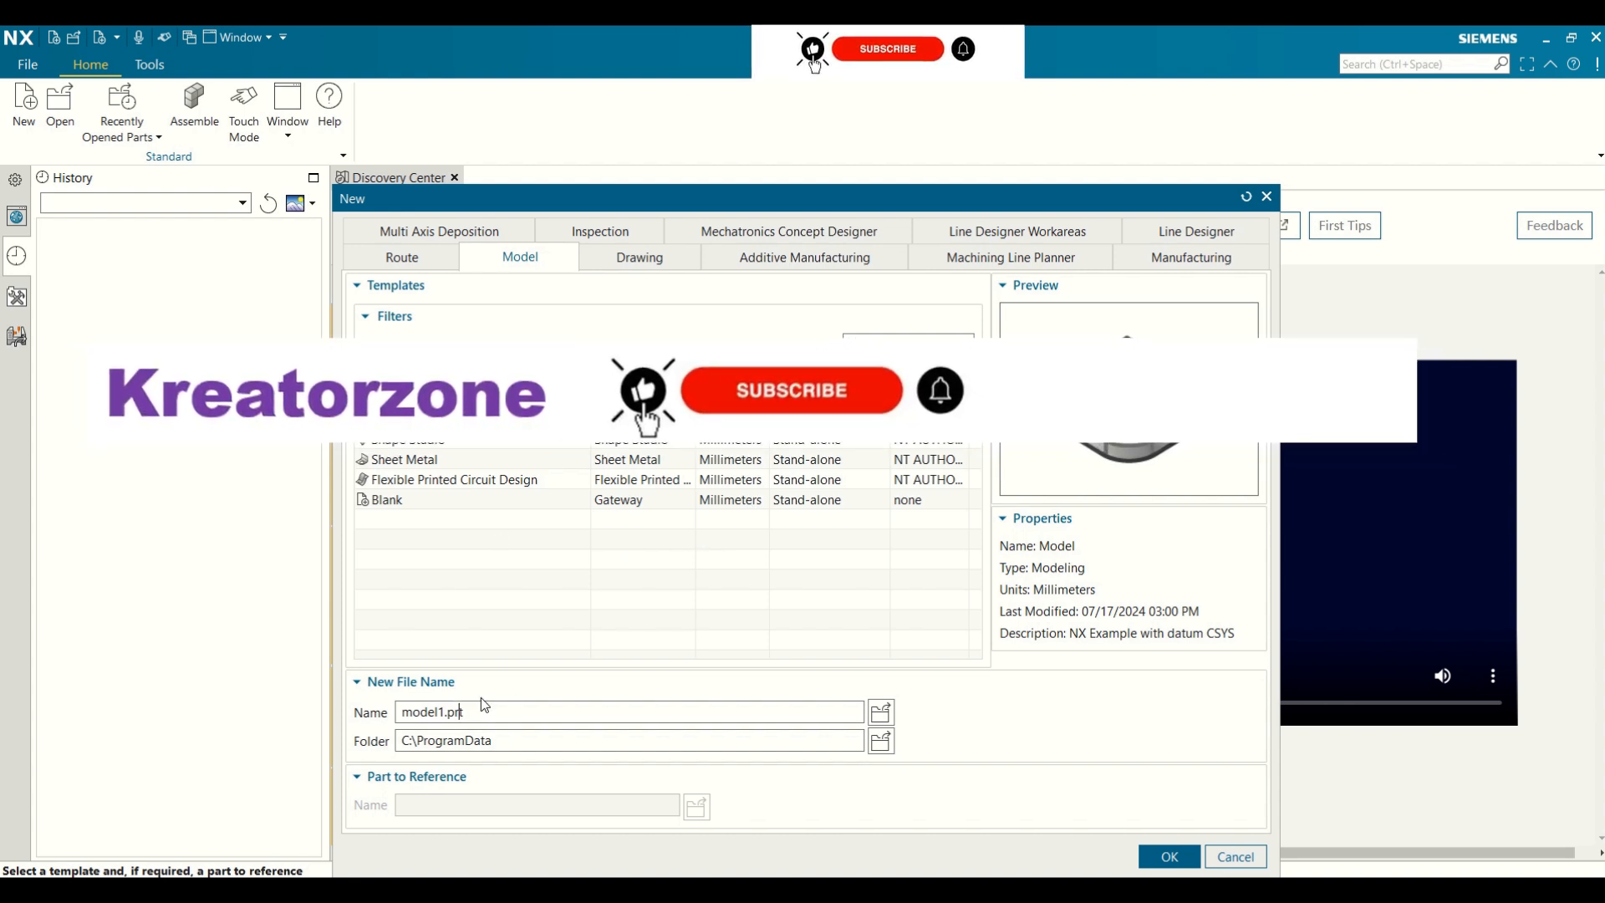
Step: Name the new part Extrude and create it from the millimetre Model template
drag(473, 712, 365, 688)
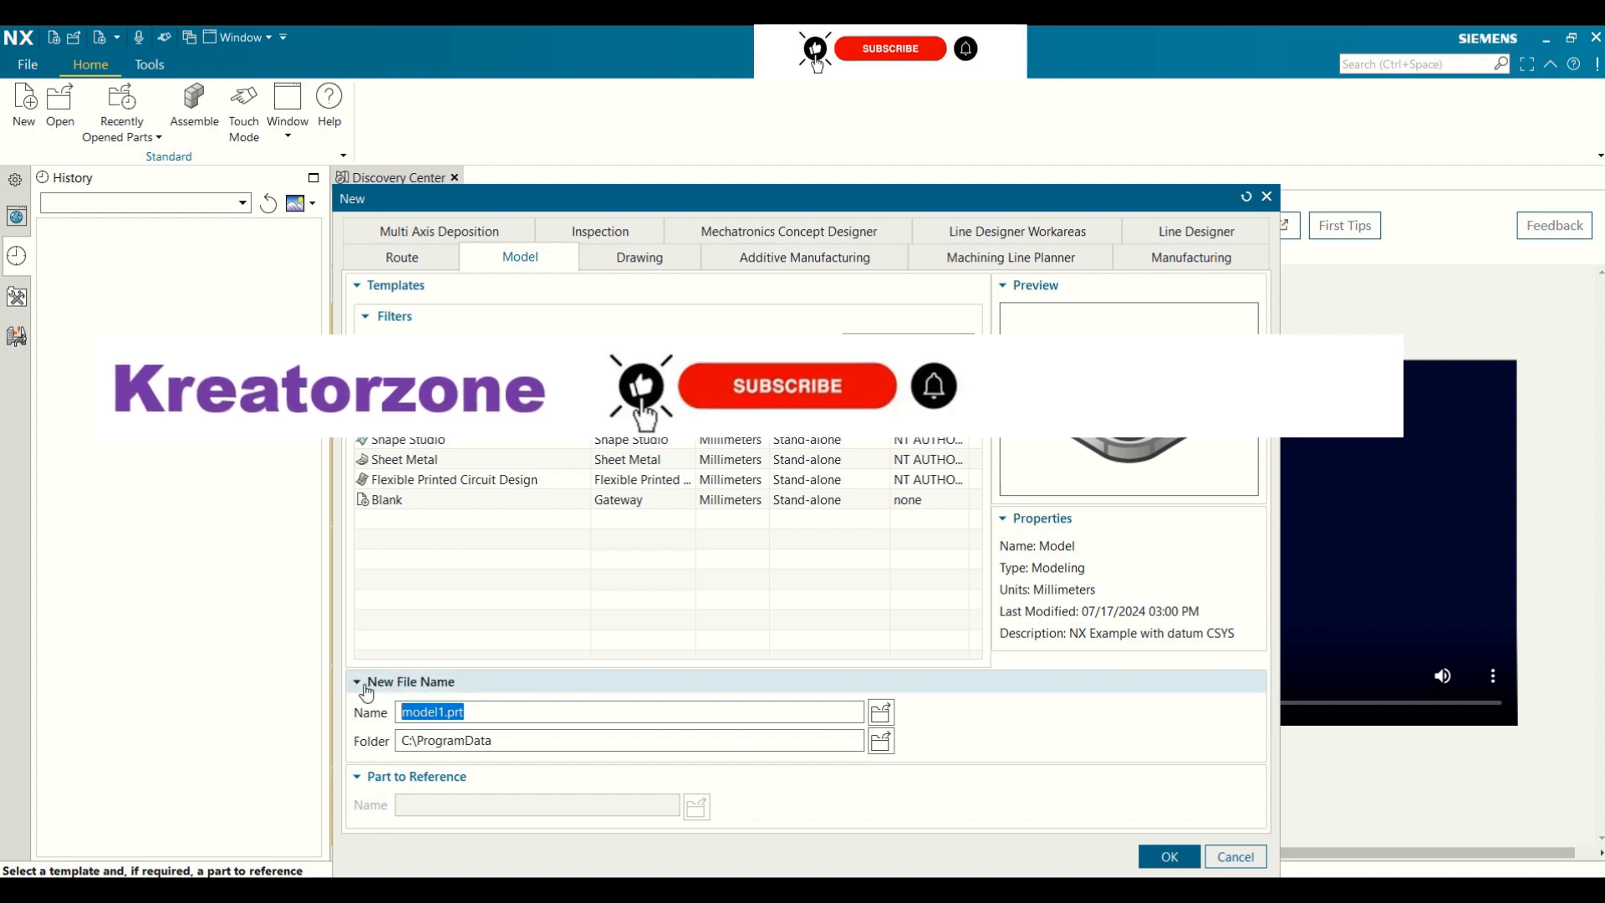
key(BackSpace)
text(Extrude)
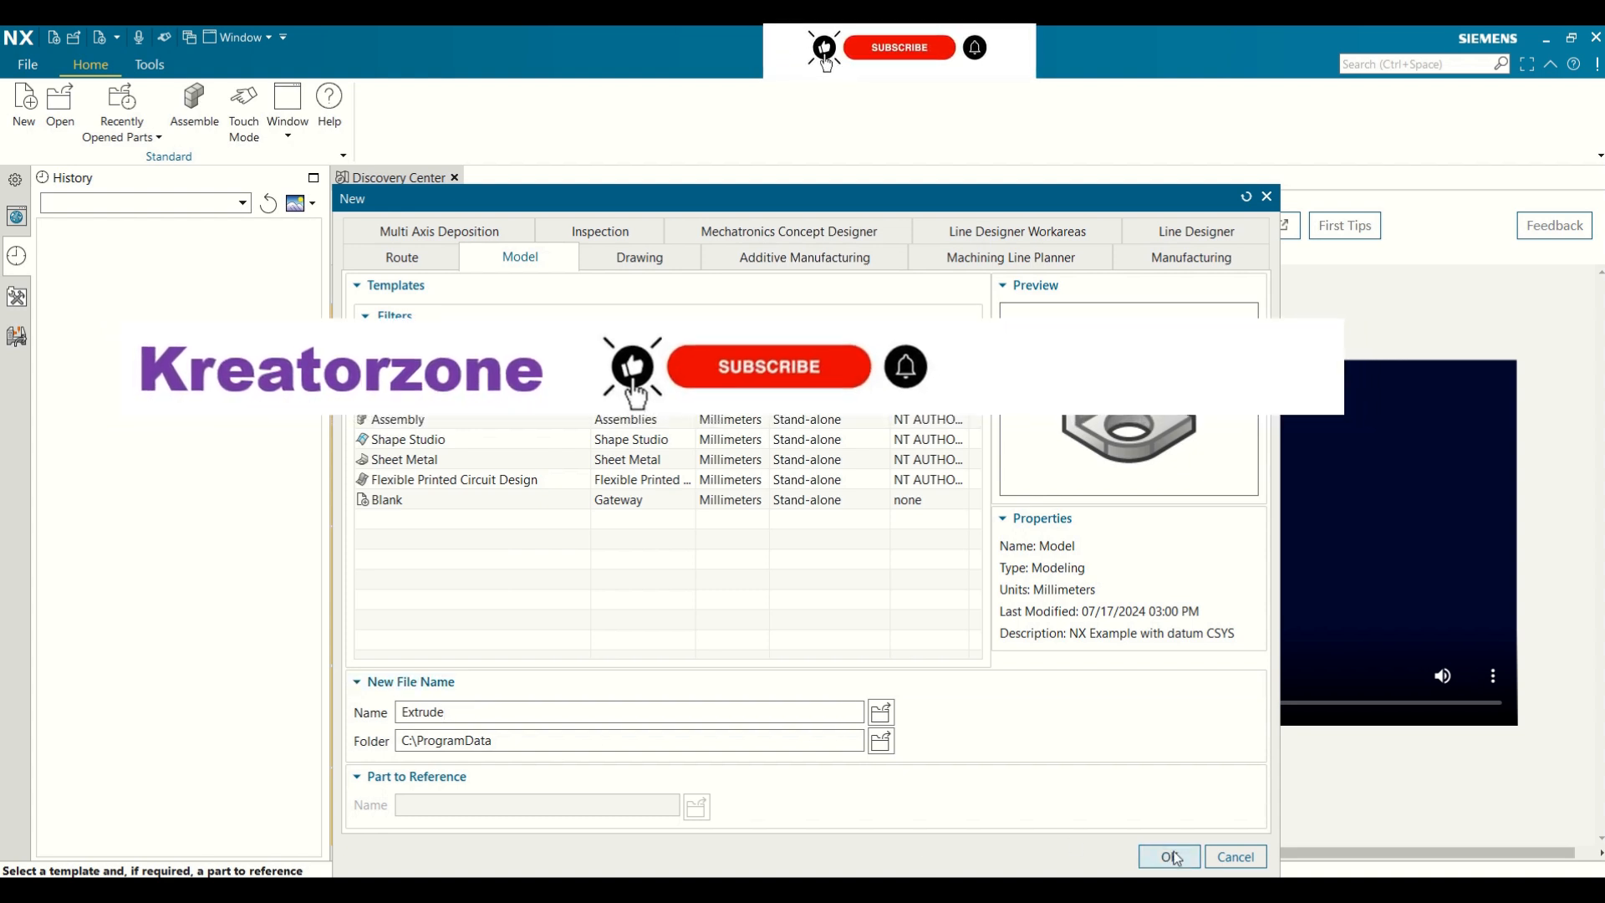
click(1174, 858)
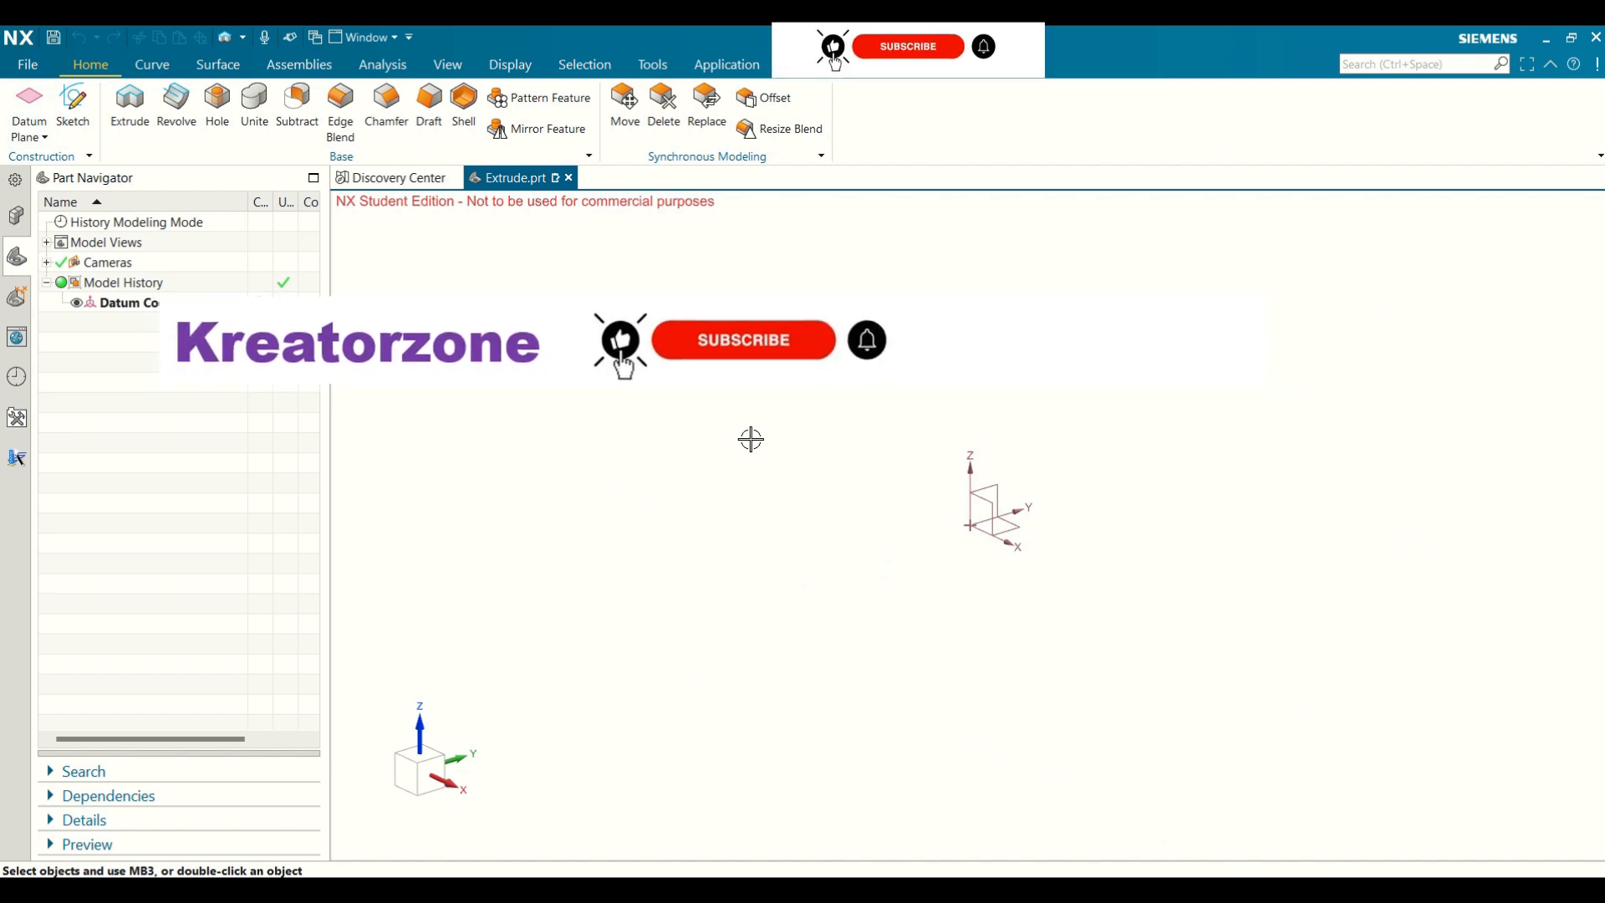
Step: Start an Extrude and create a section sketch for it on the Top plane
click(46, 138)
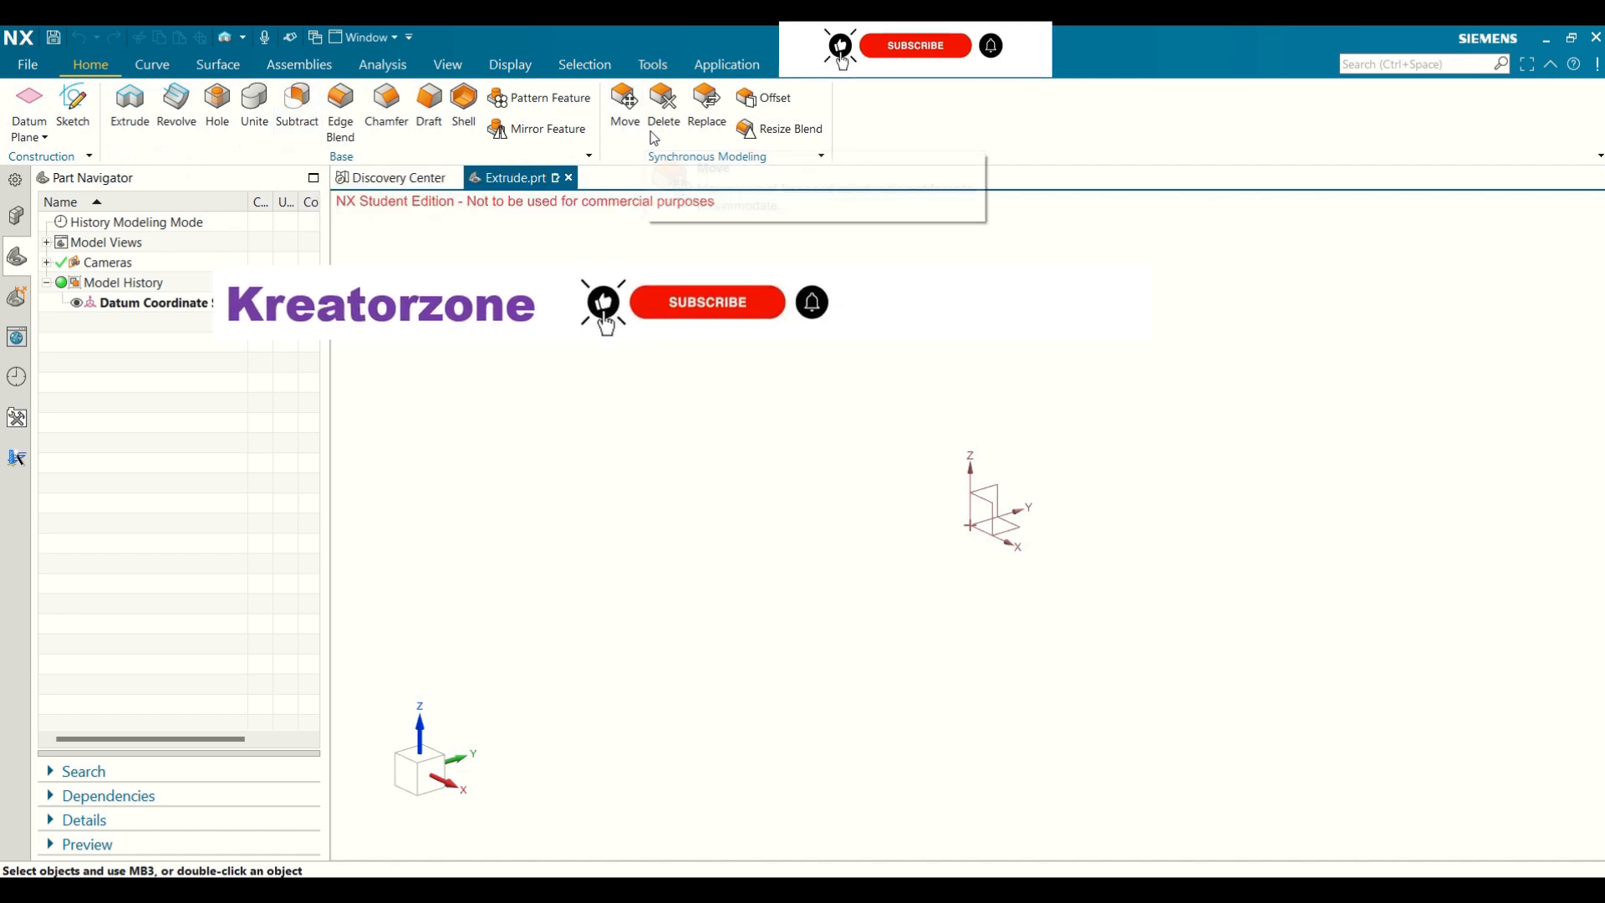
click(128, 121)
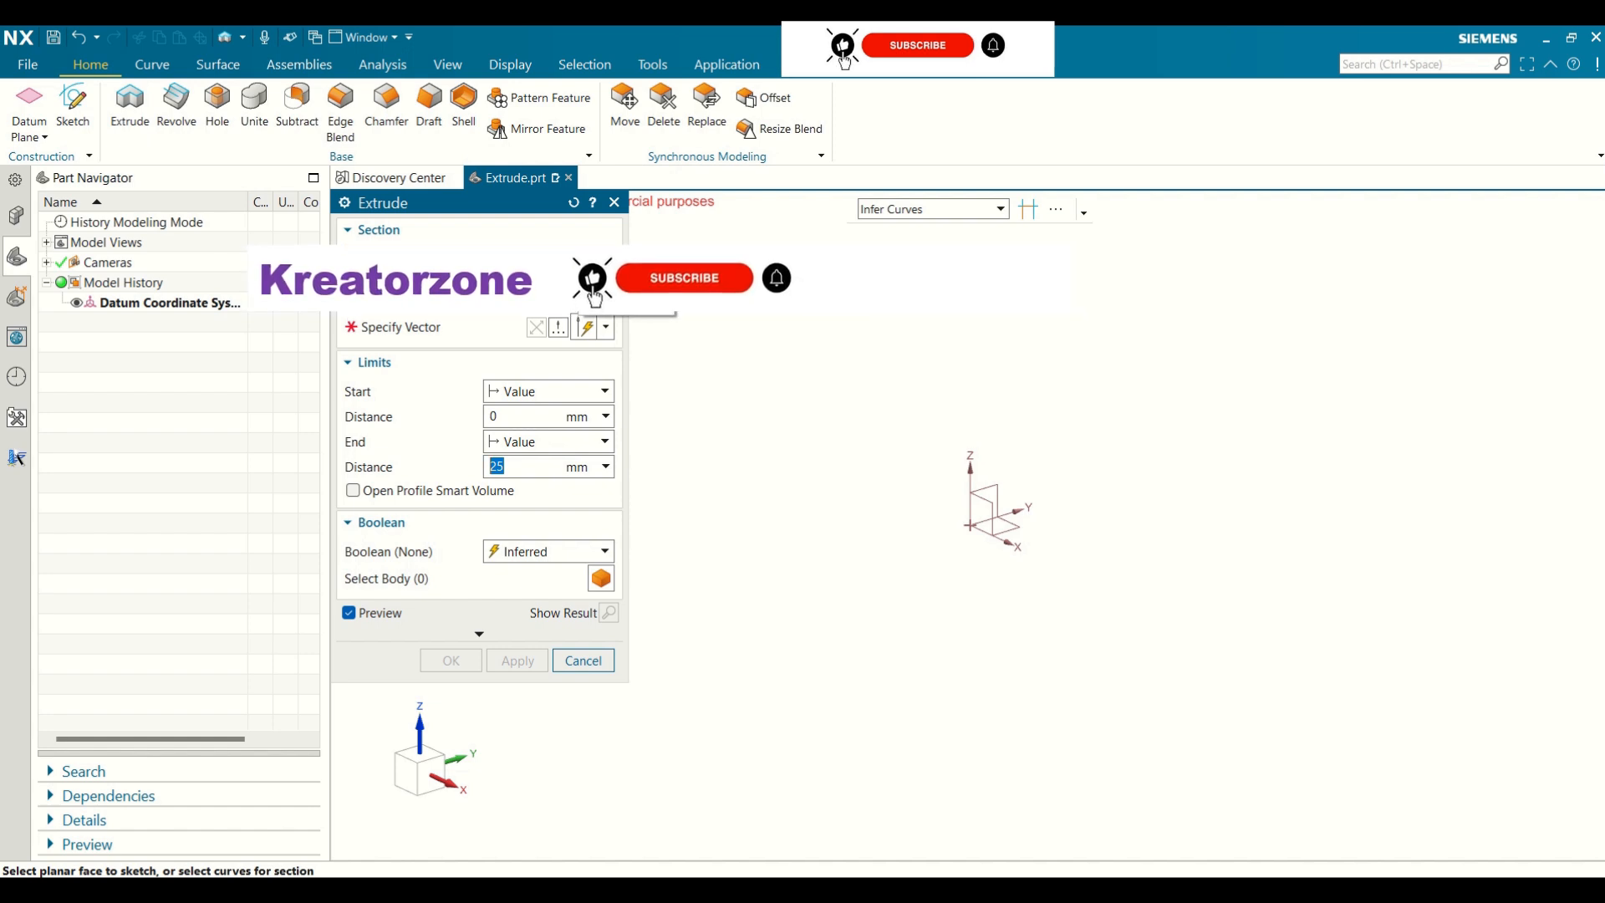
click(573, 259)
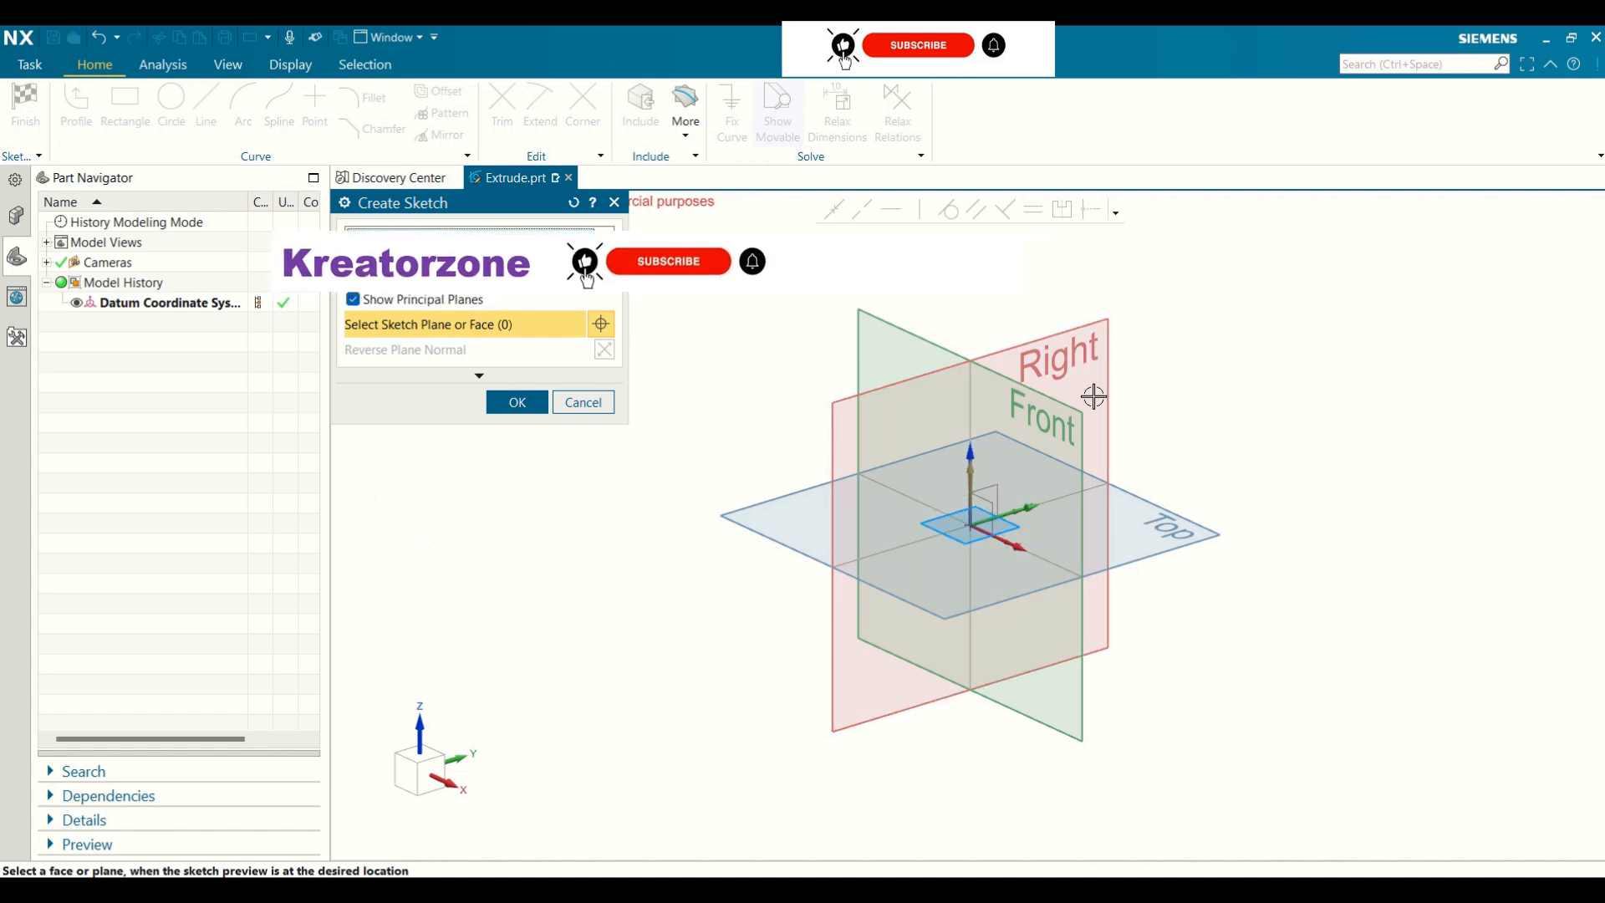
click(1195, 545)
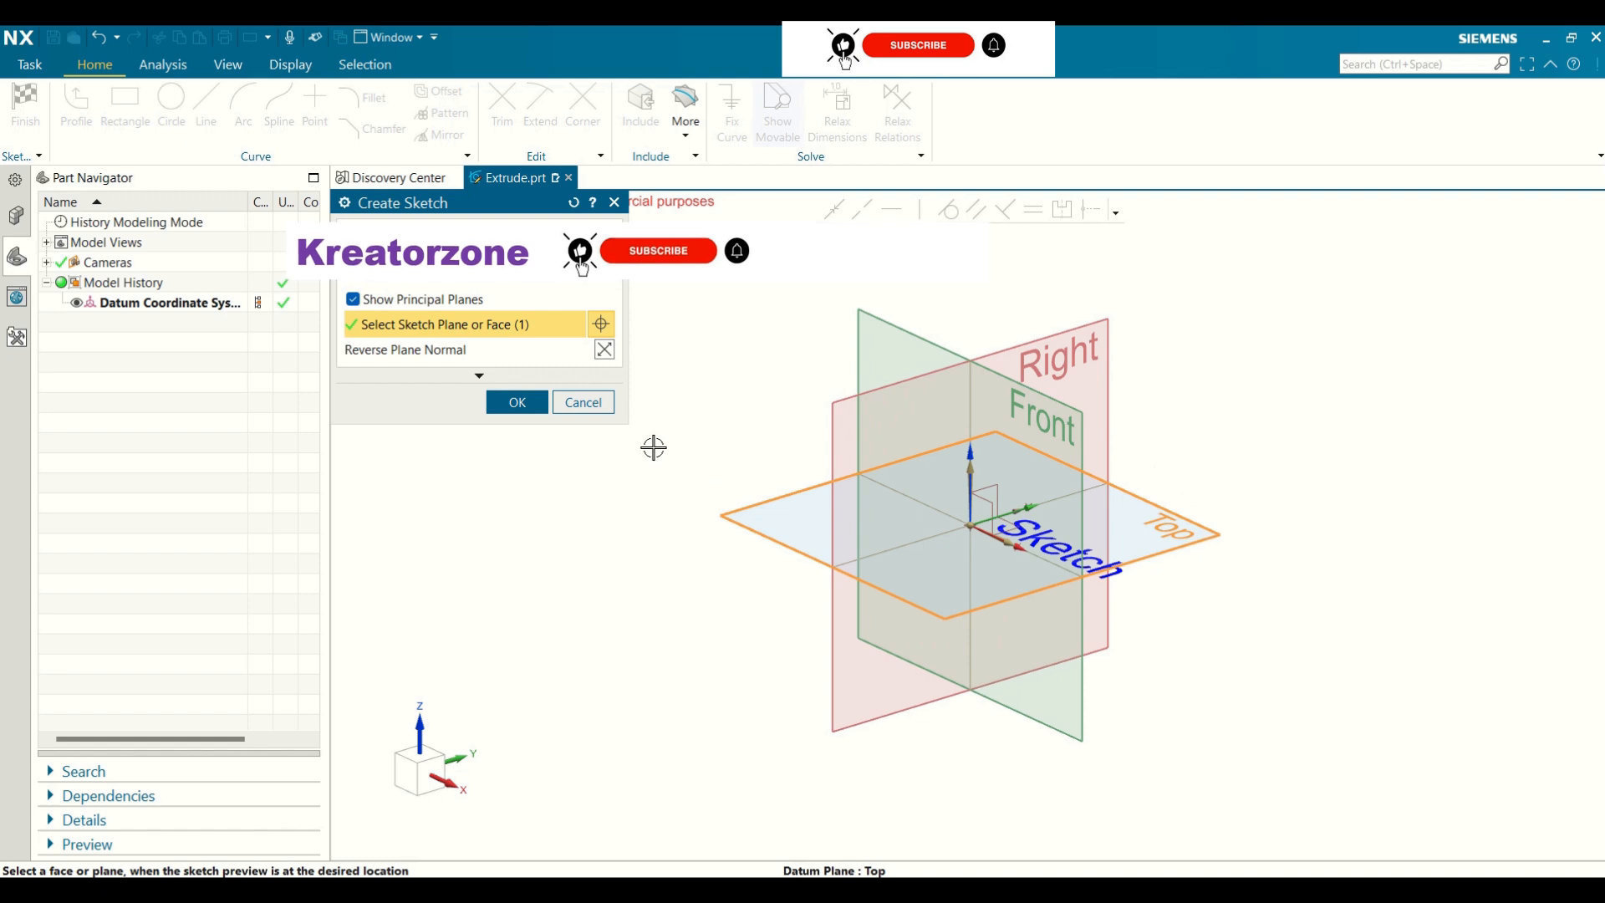
click(517, 402)
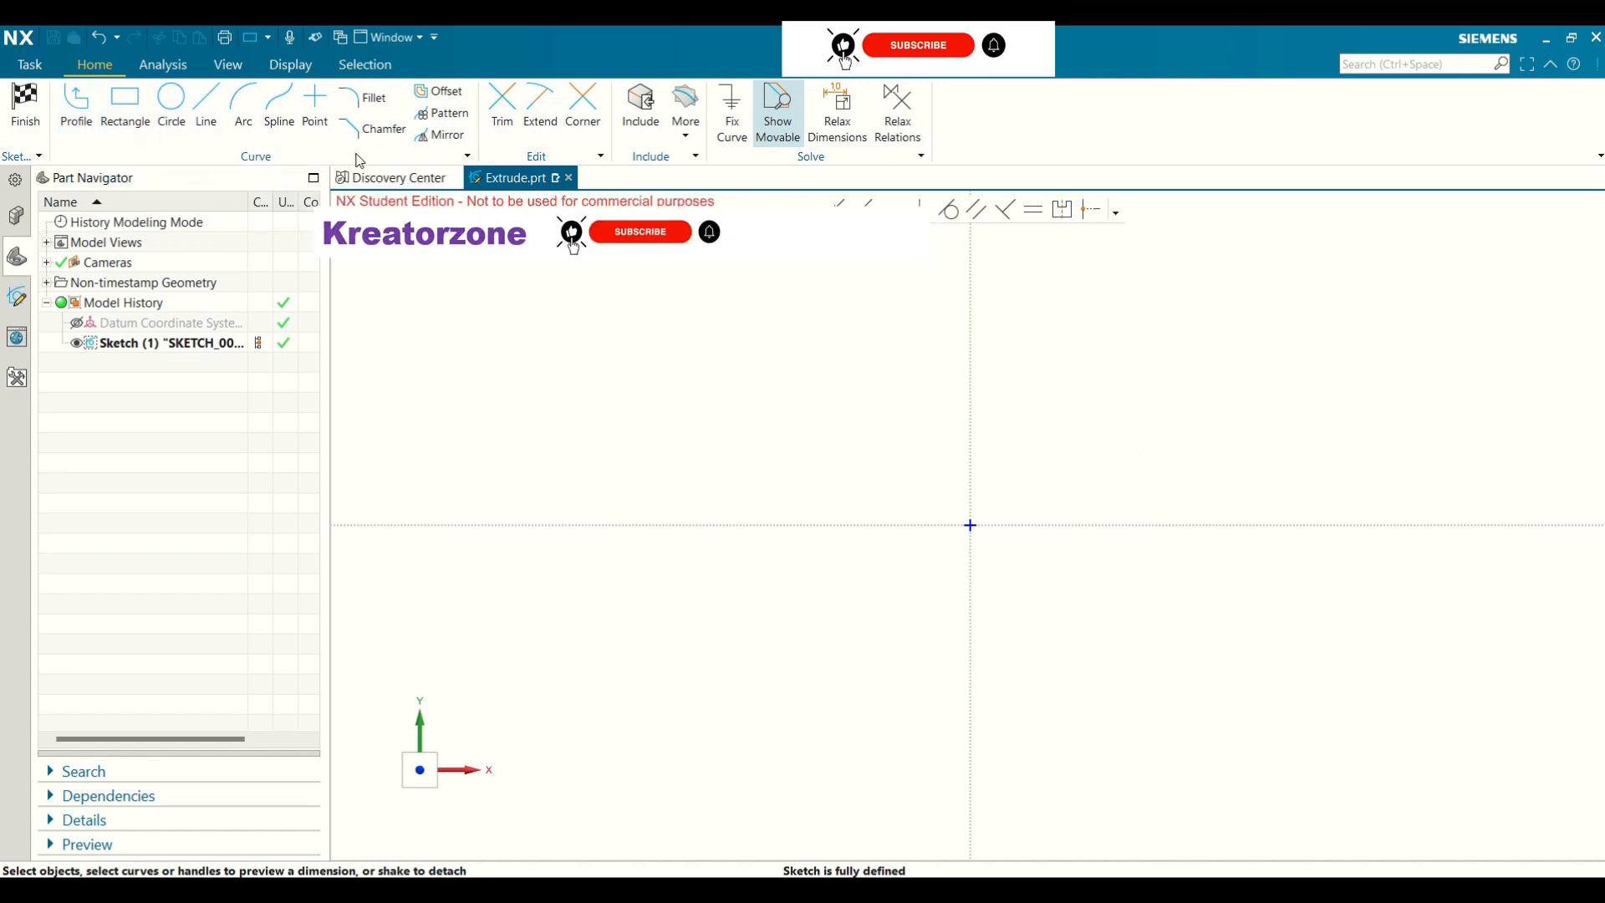
Step: Sketch a horizontal rectangle about 710 mm wide, centred on the sketch origin
click(139, 134)
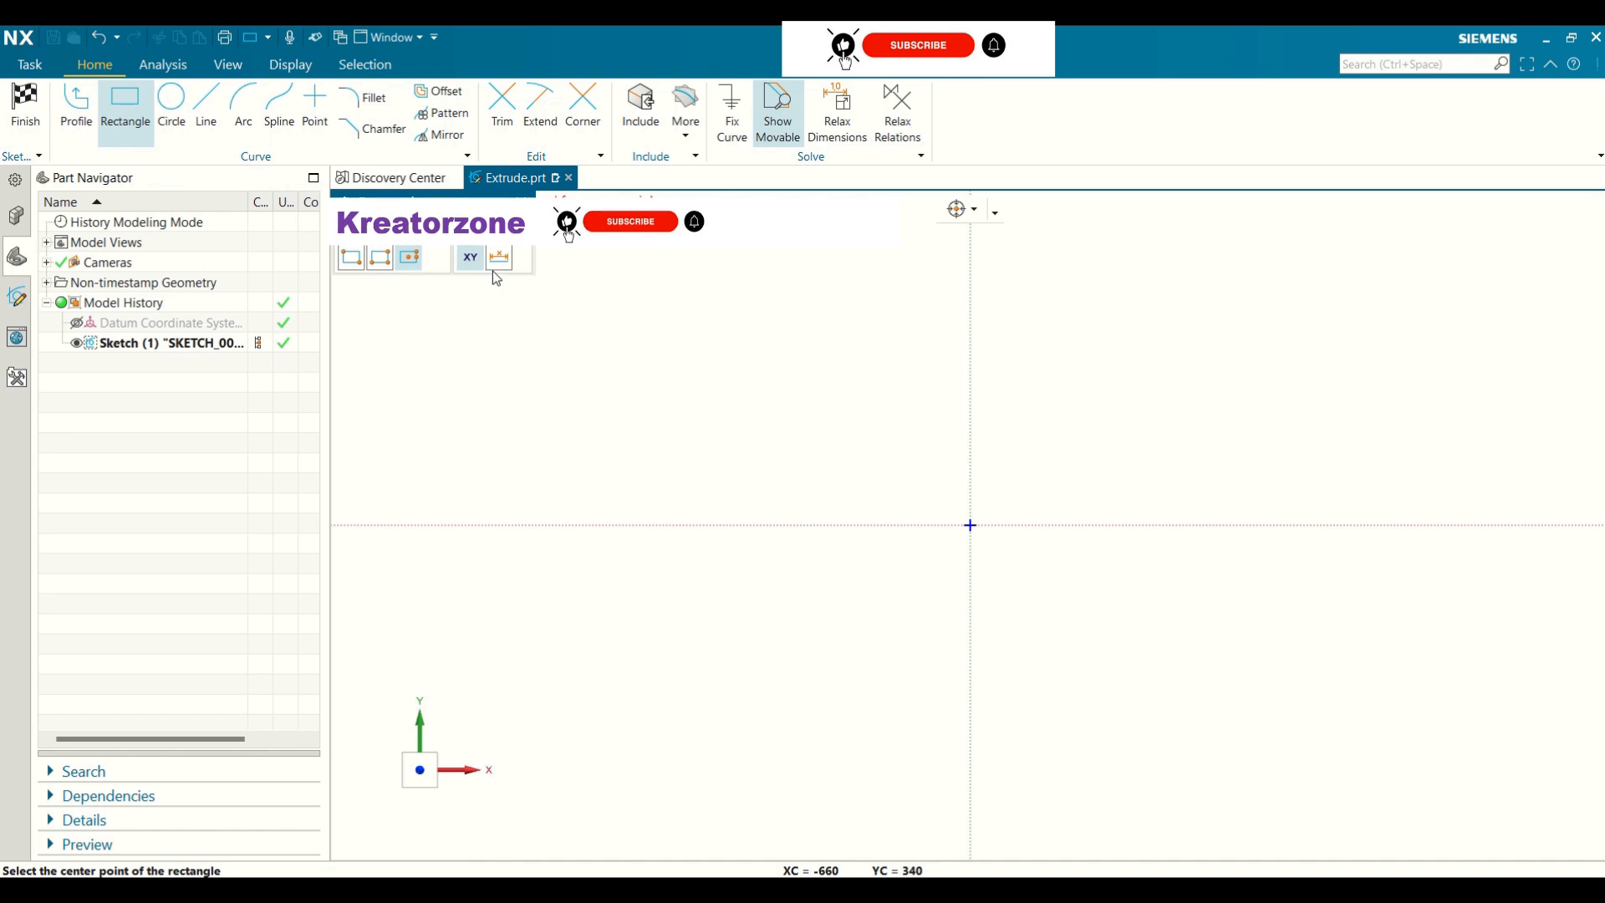
click(972, 526)
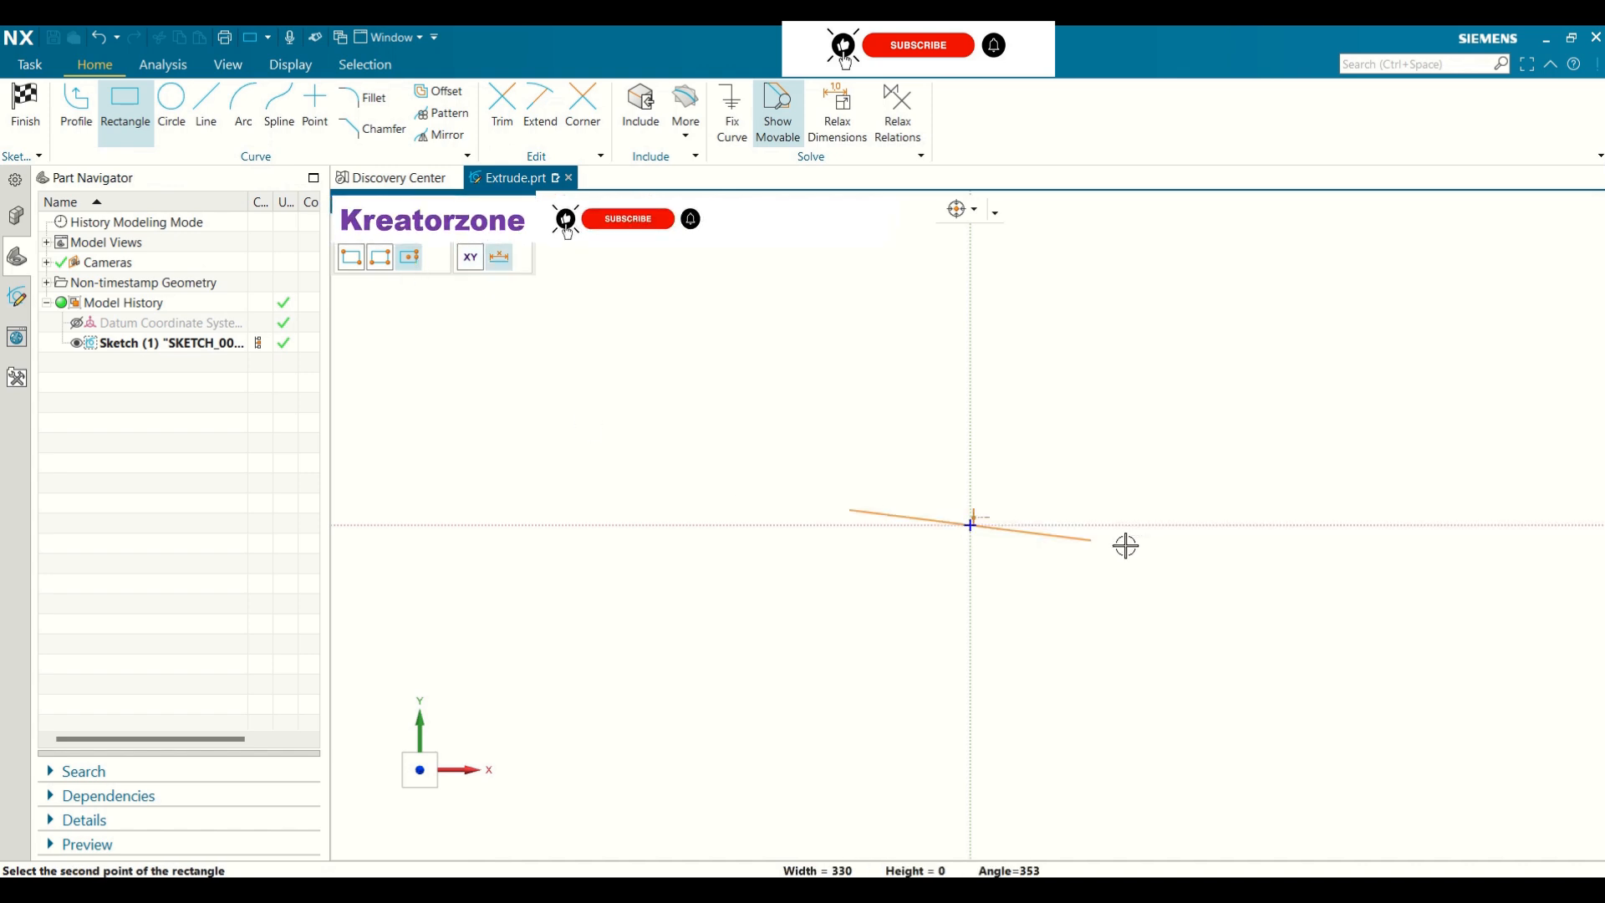
click(1233, 528)
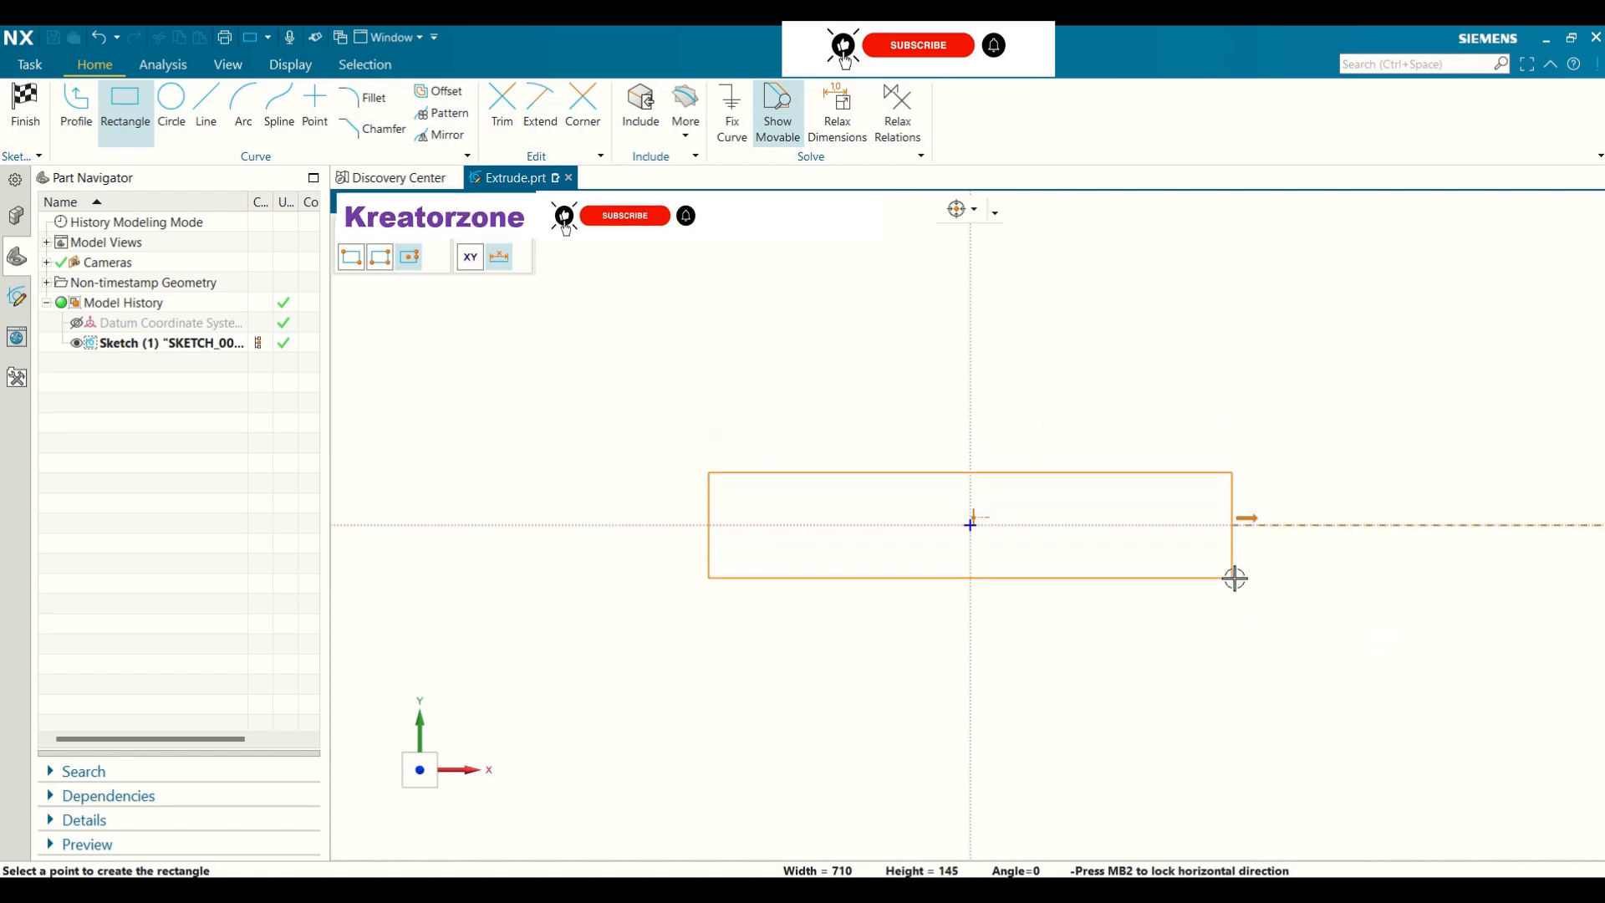
click(1240, 717)
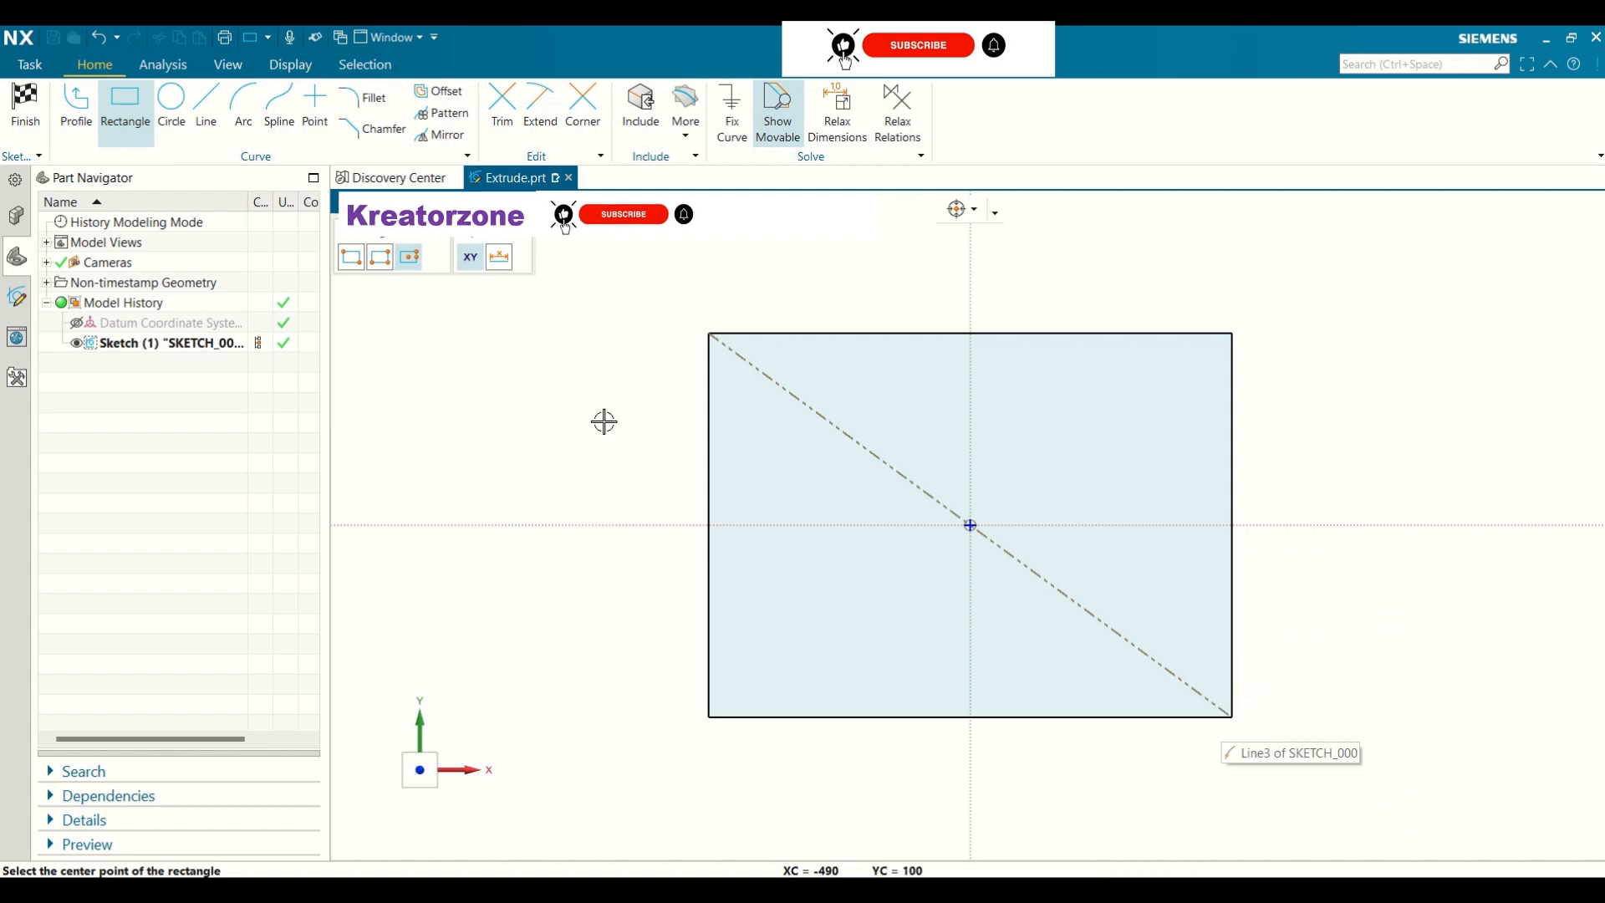
scroll(609, 282, down, 1)
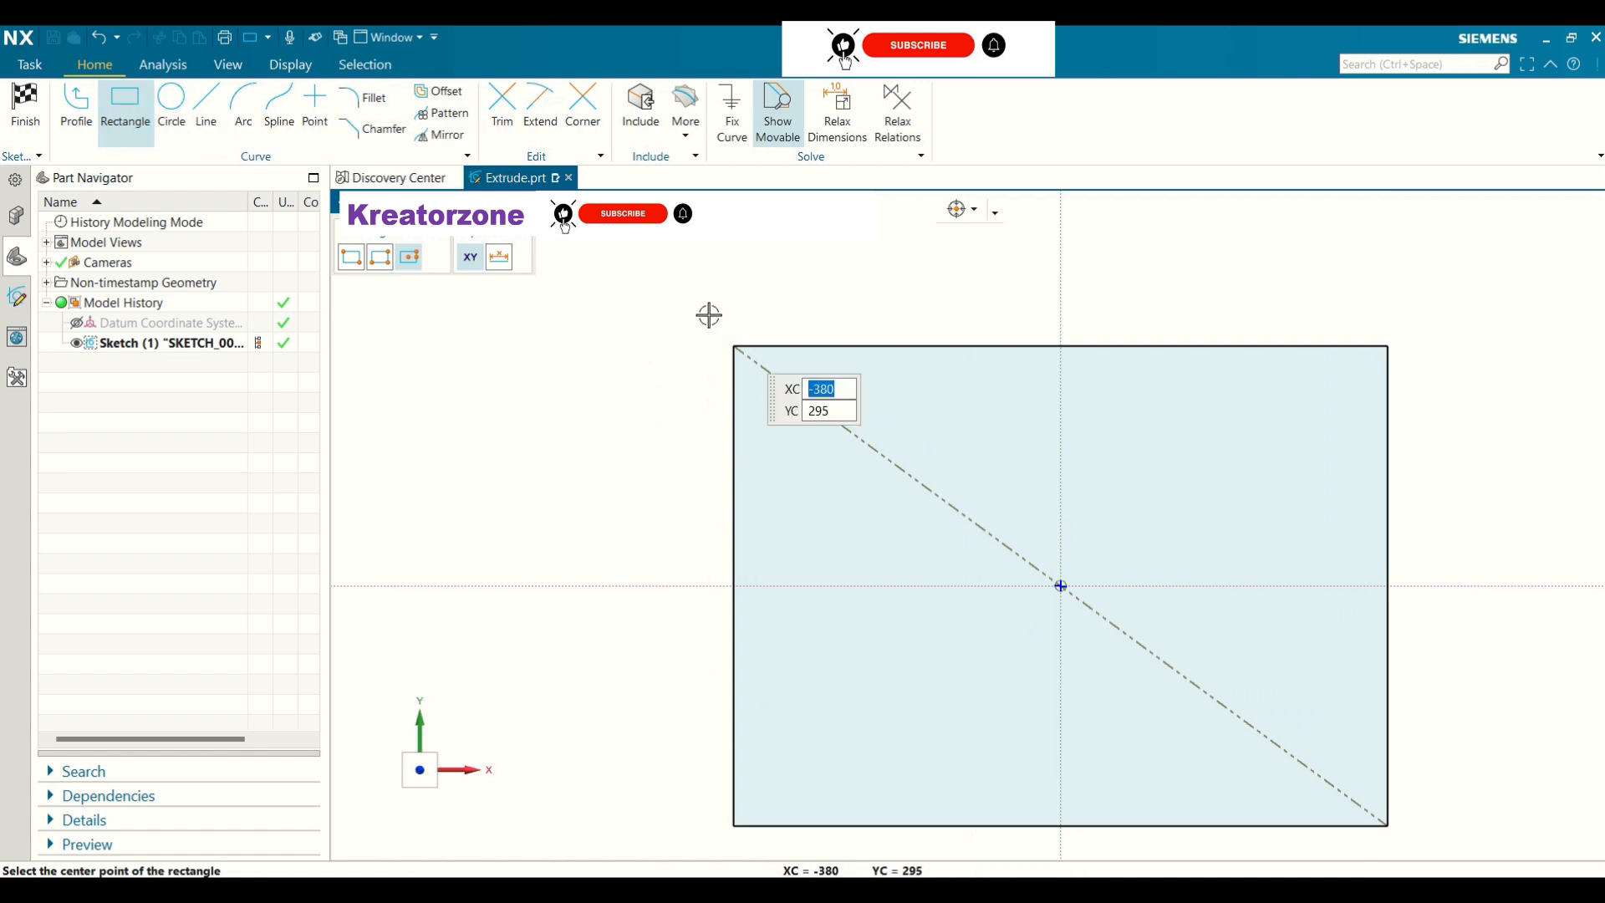
key(Escape)
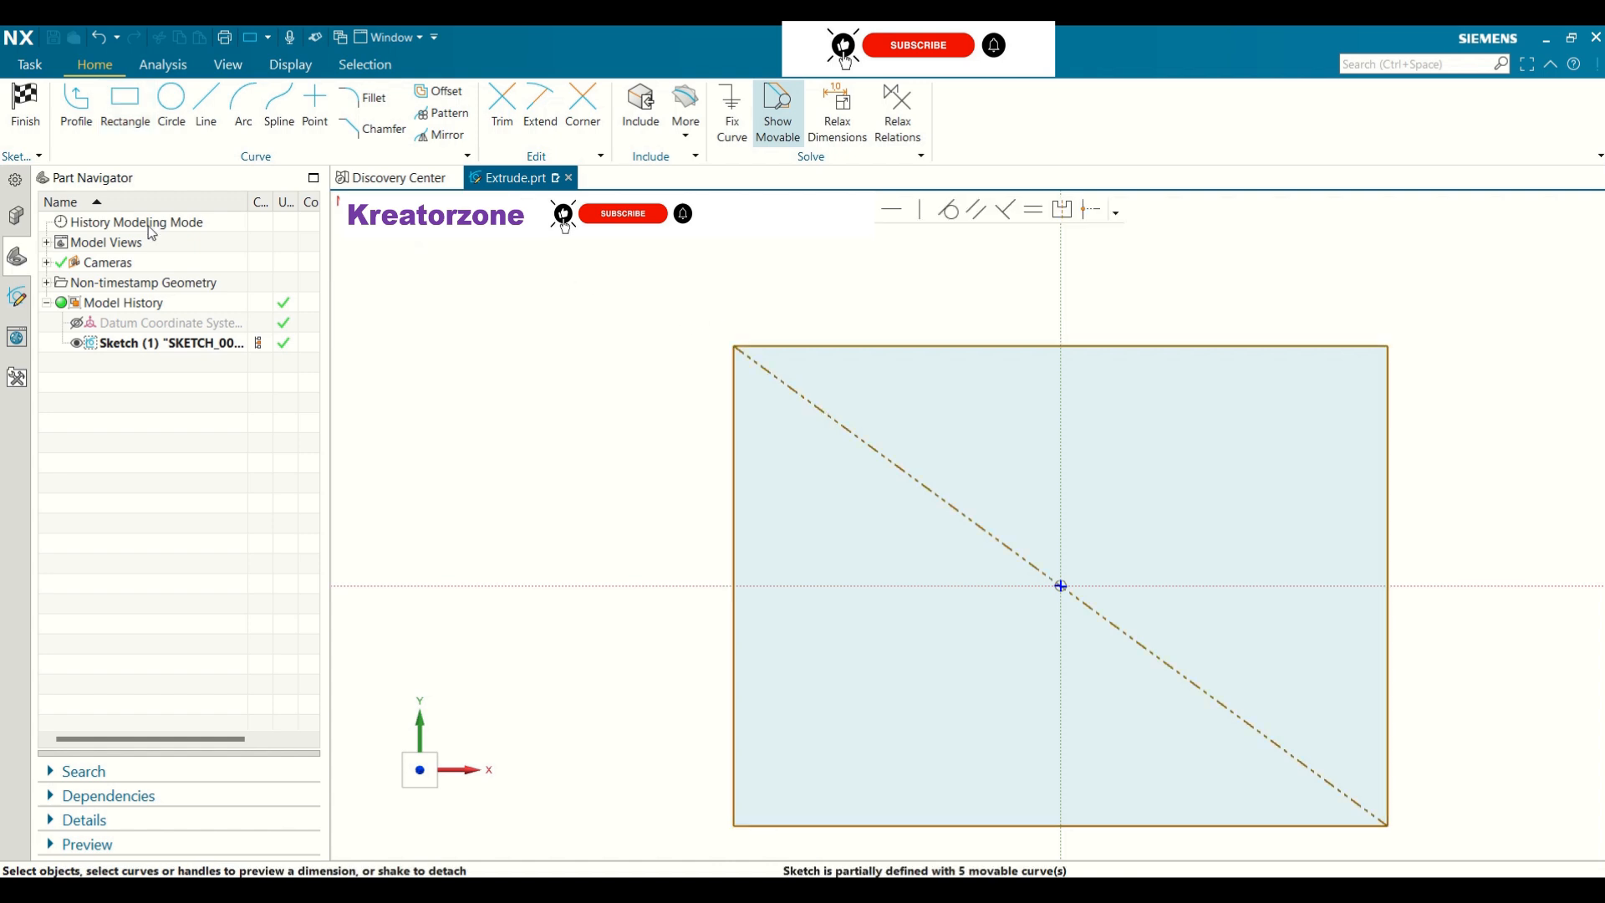
Step: Delete the freehand rectangle together with its diagonal construction line
mouse_move(609, 286)
mouse_down()
mouse_move(1072, 712)
mouse_move(1418, 826)
mouse_move(1431, 851)
mouse_up()
drag(1410, 778, 1410, 779)
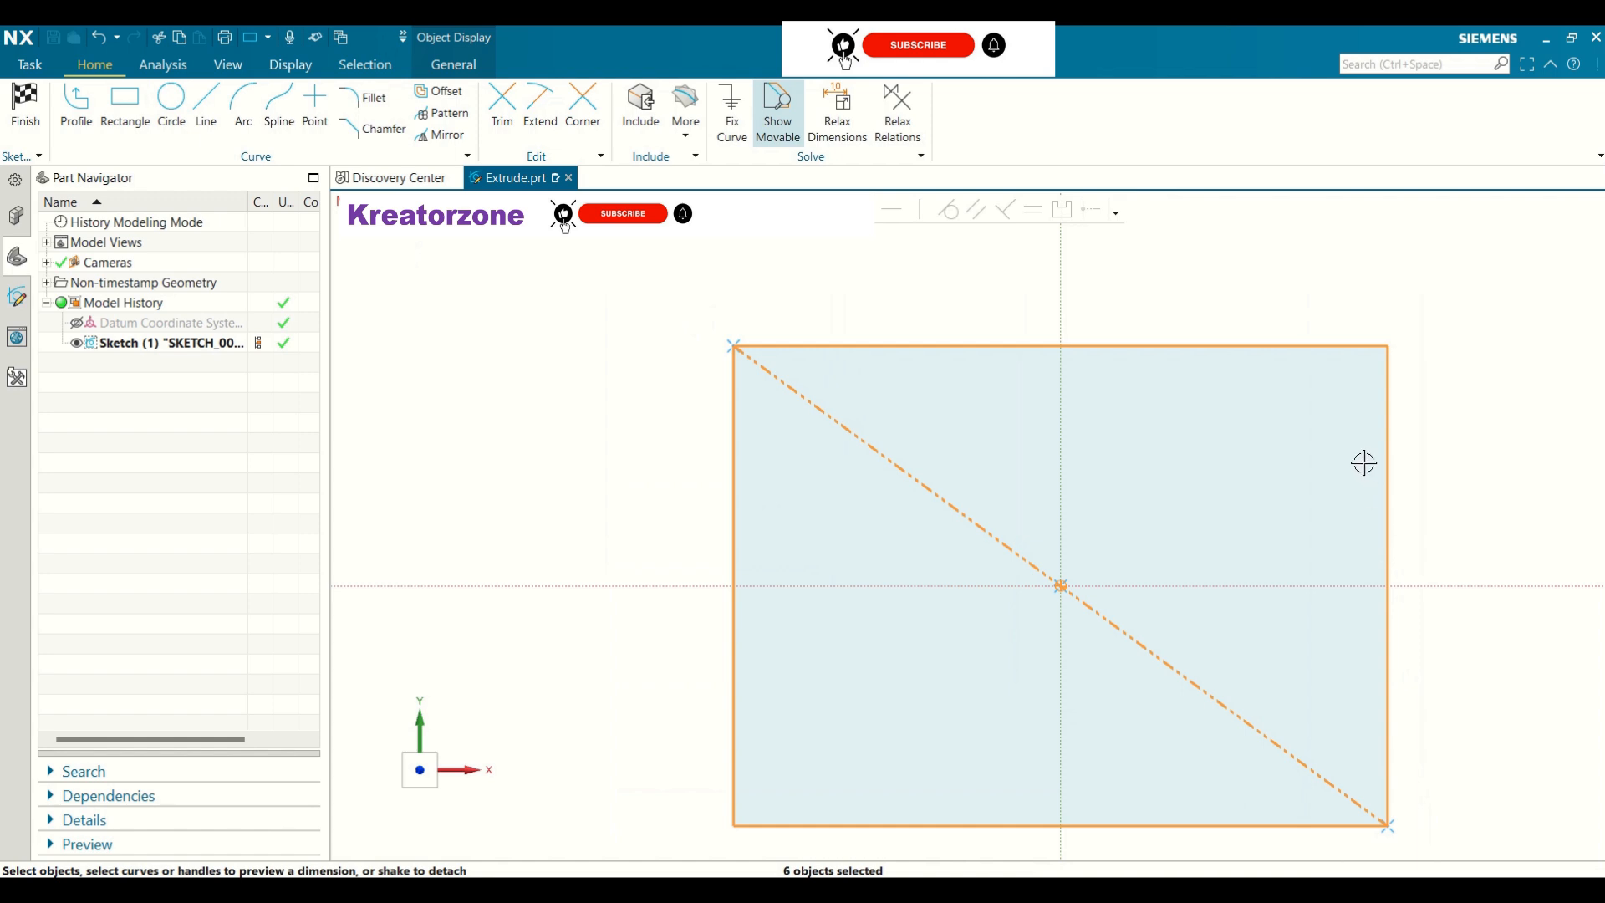
key(Delete)
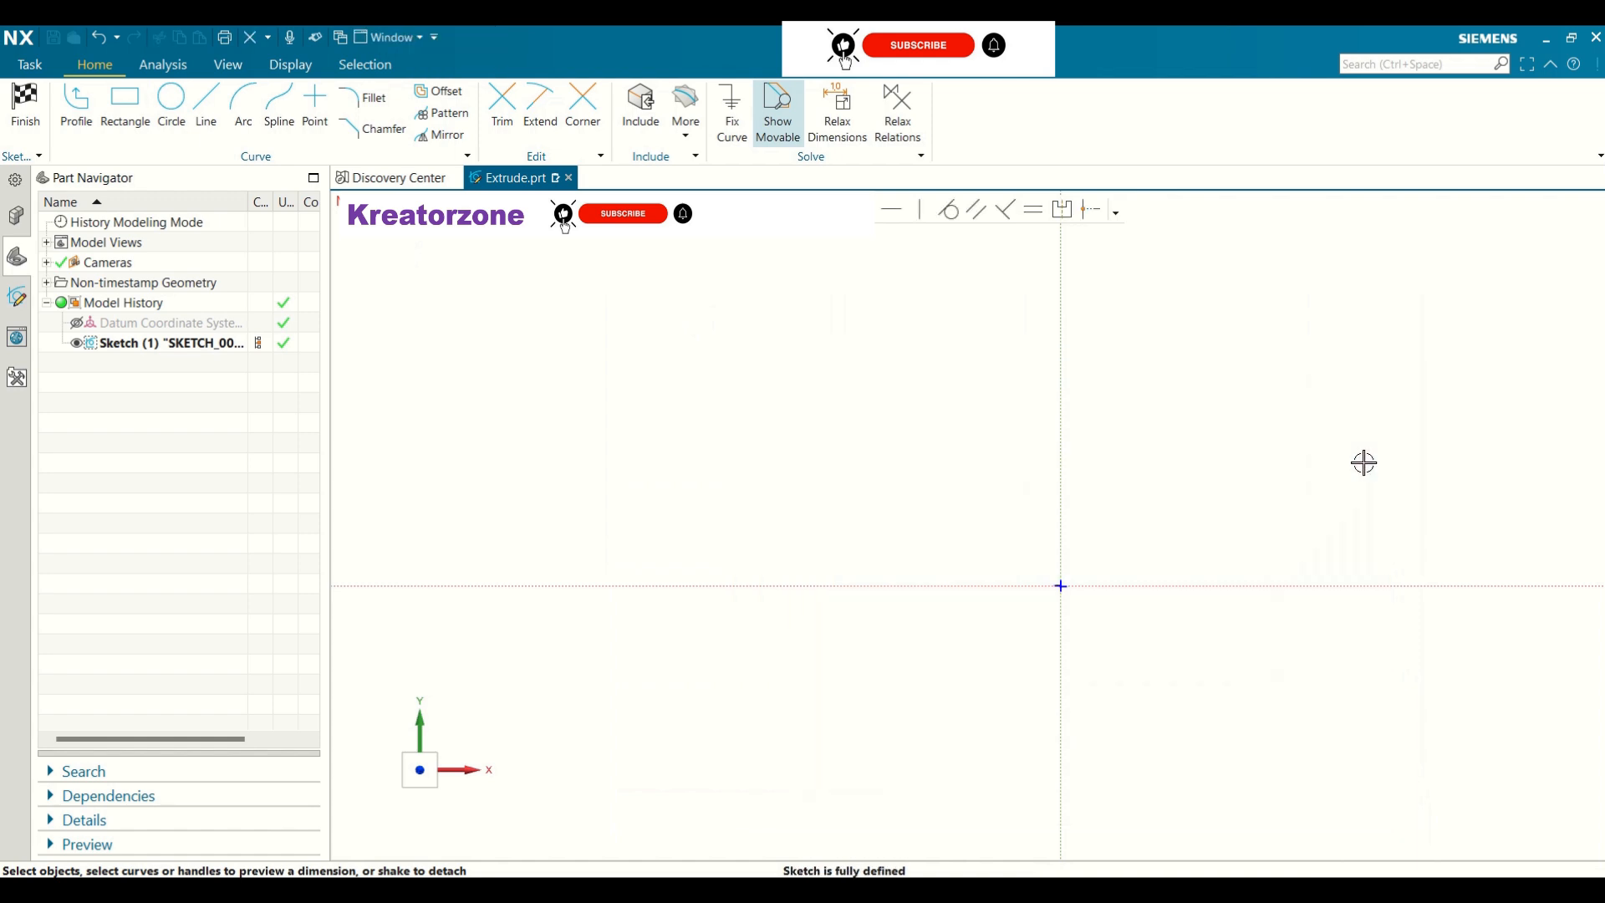
Step: Sketch a rectangle centred on the origin with width 70 mm, height 50 mm and angle 0, and finish the sketch
scroll(787, 399, up, 3)
scroll(786, 398, down, 5)
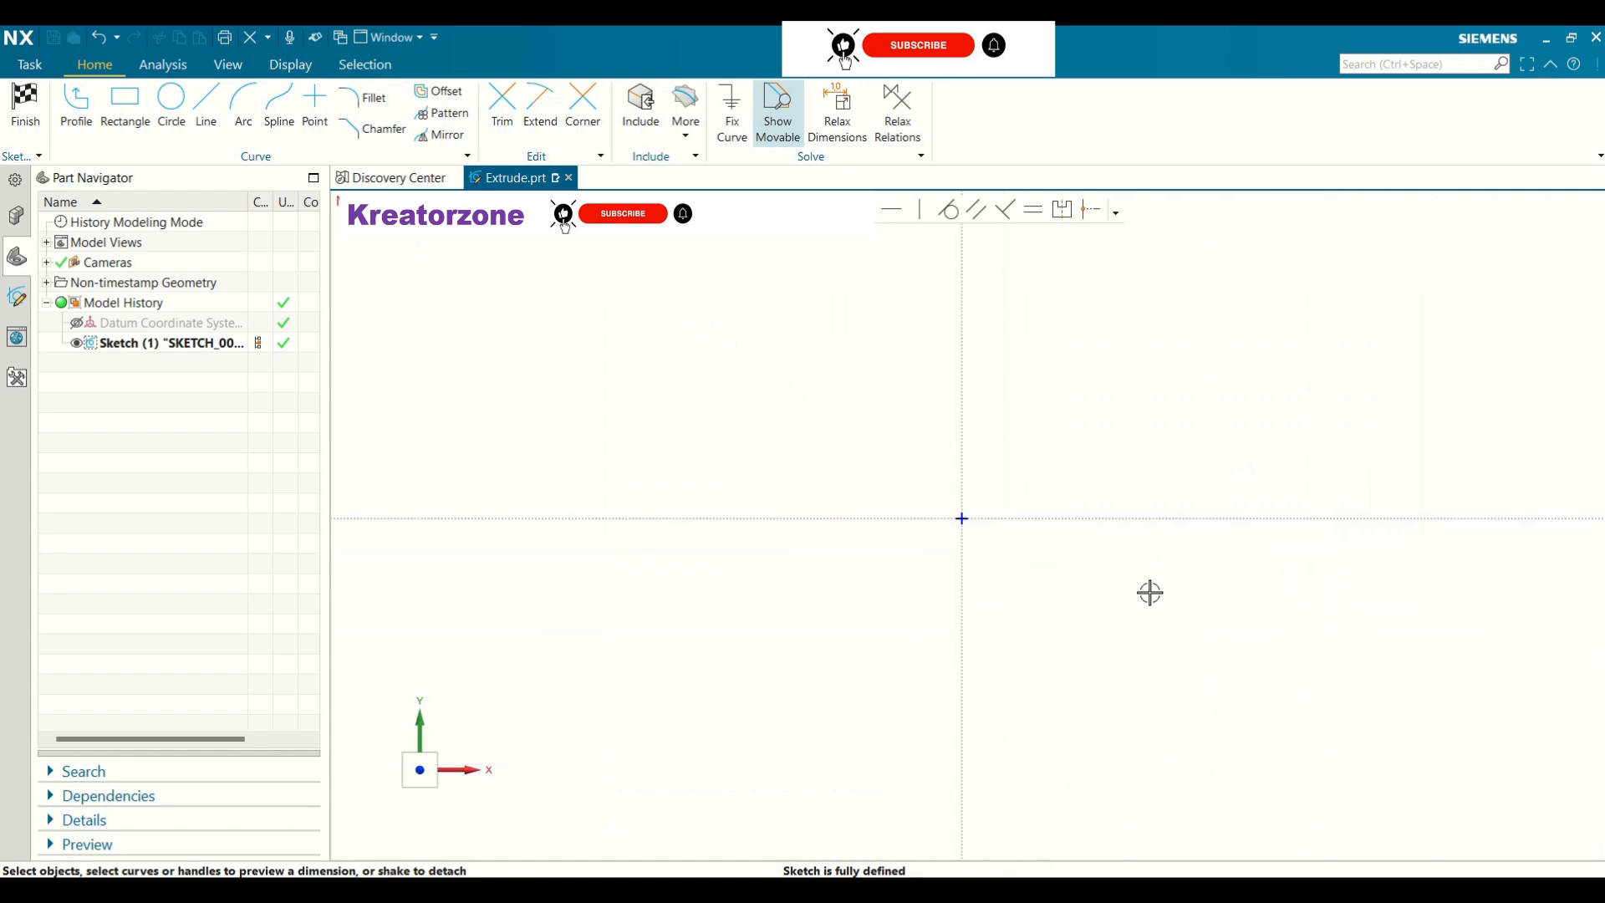
click(124, 109)
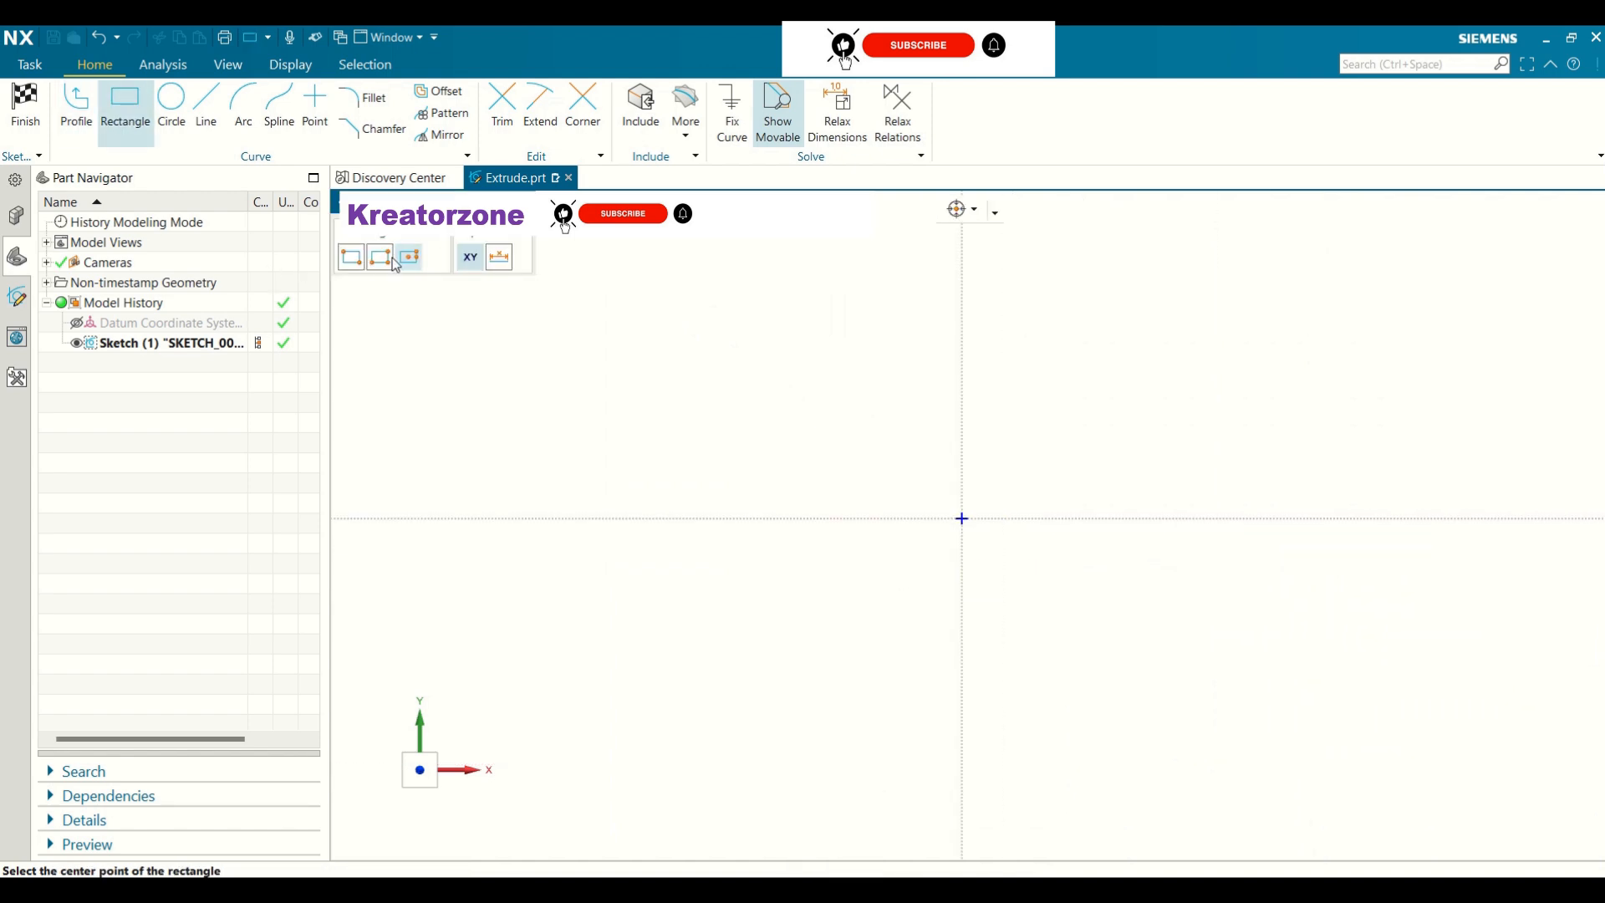
click(962, 518)
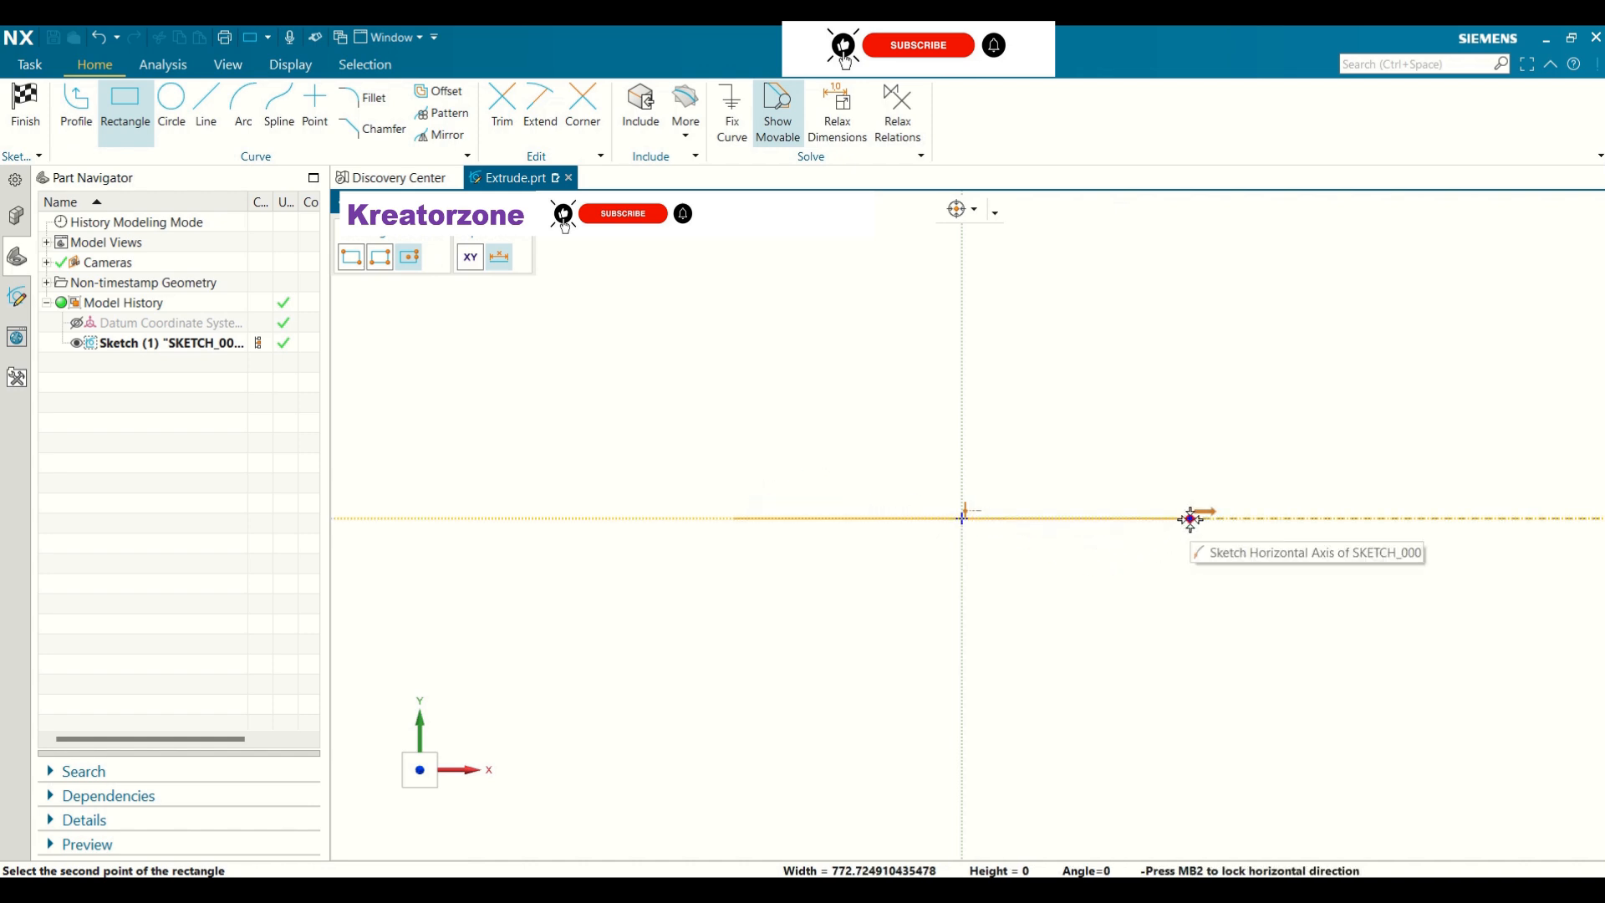
text(7)
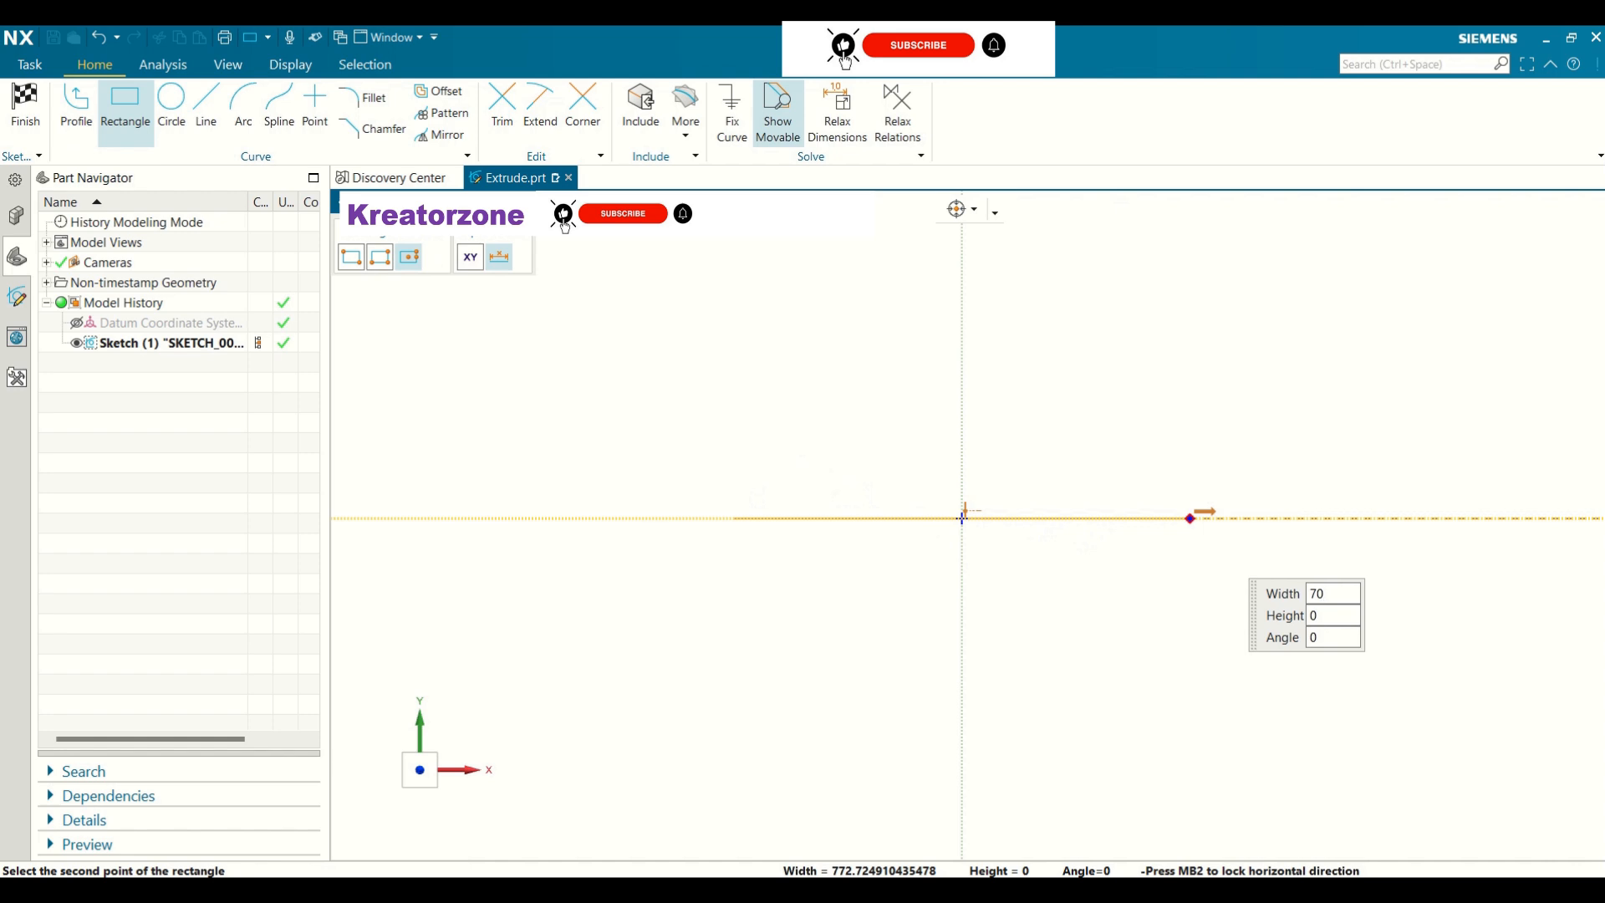
text(0)
key(Tab)
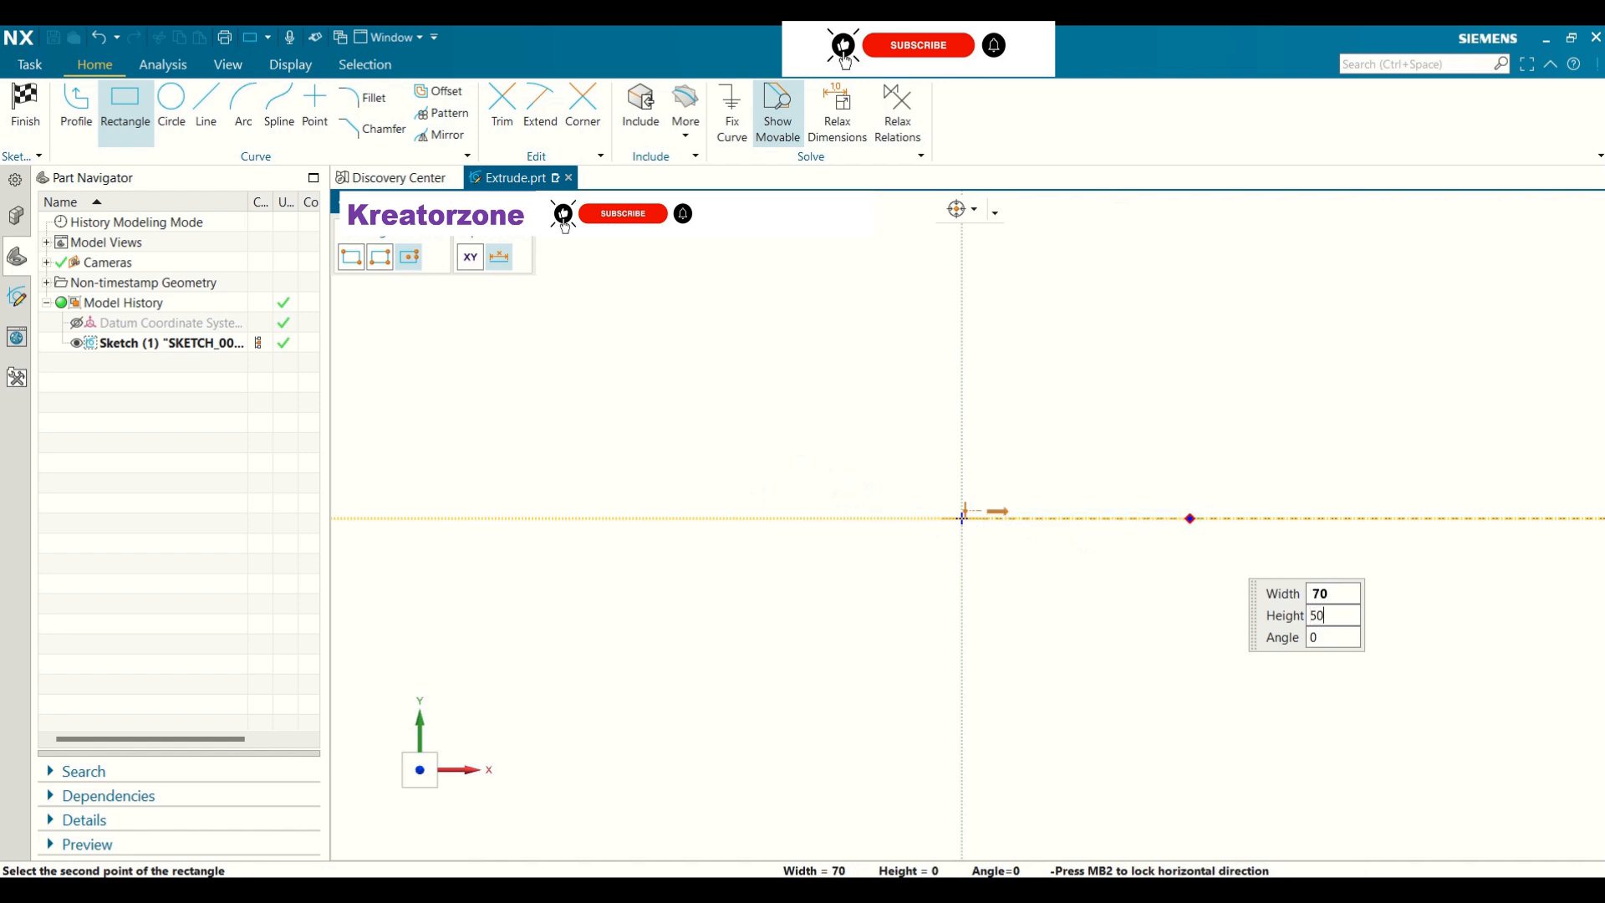
key(Tab)
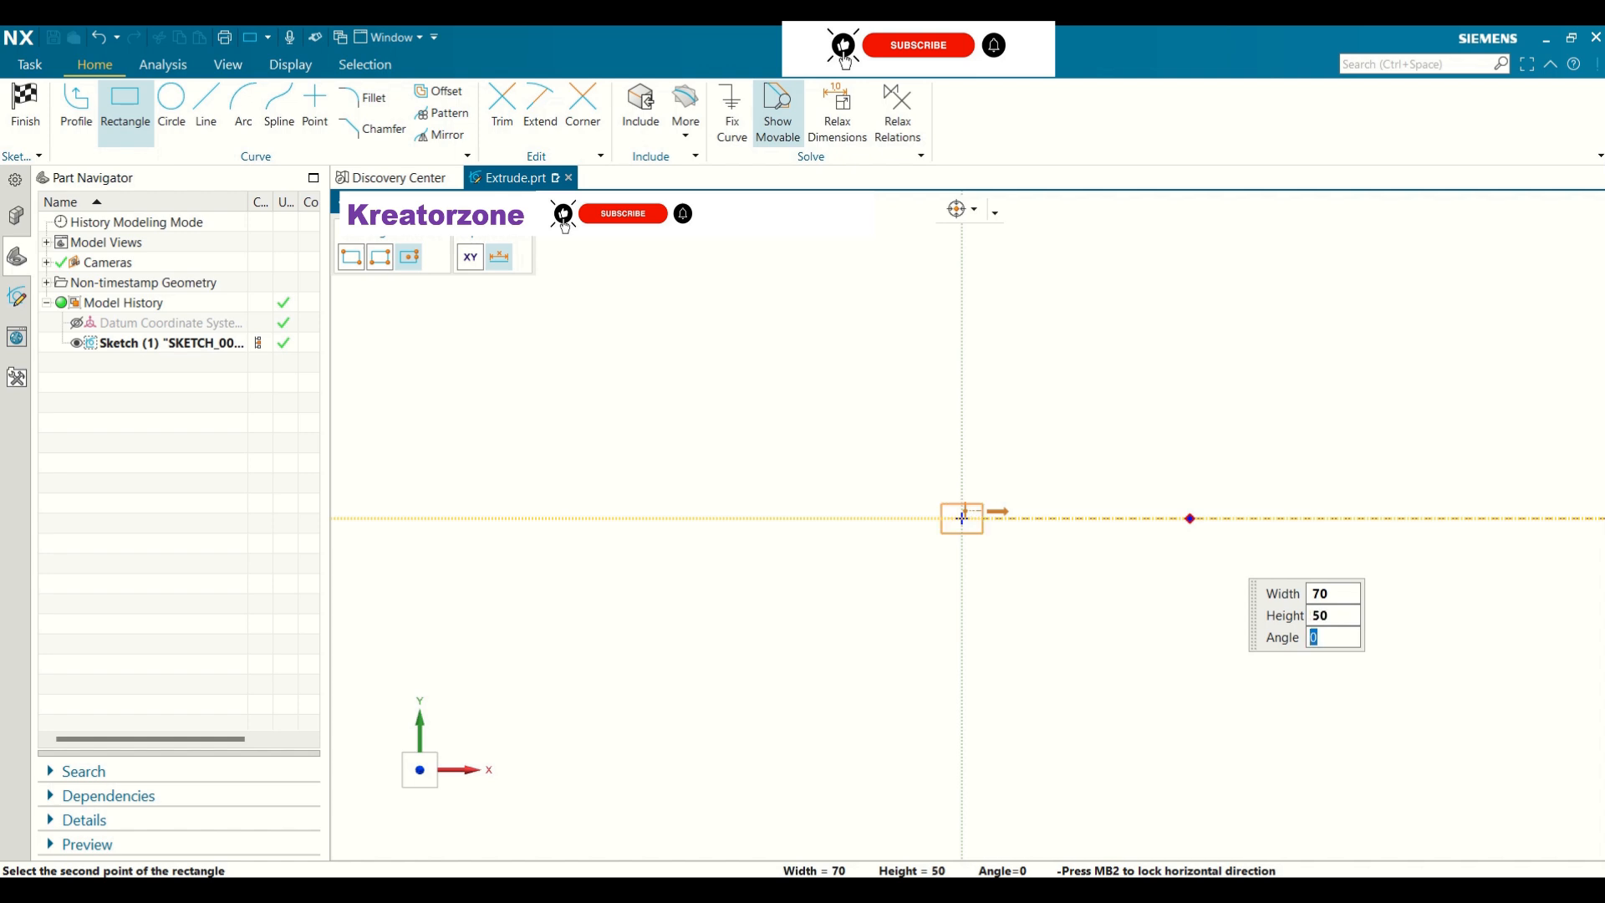
key(Return)
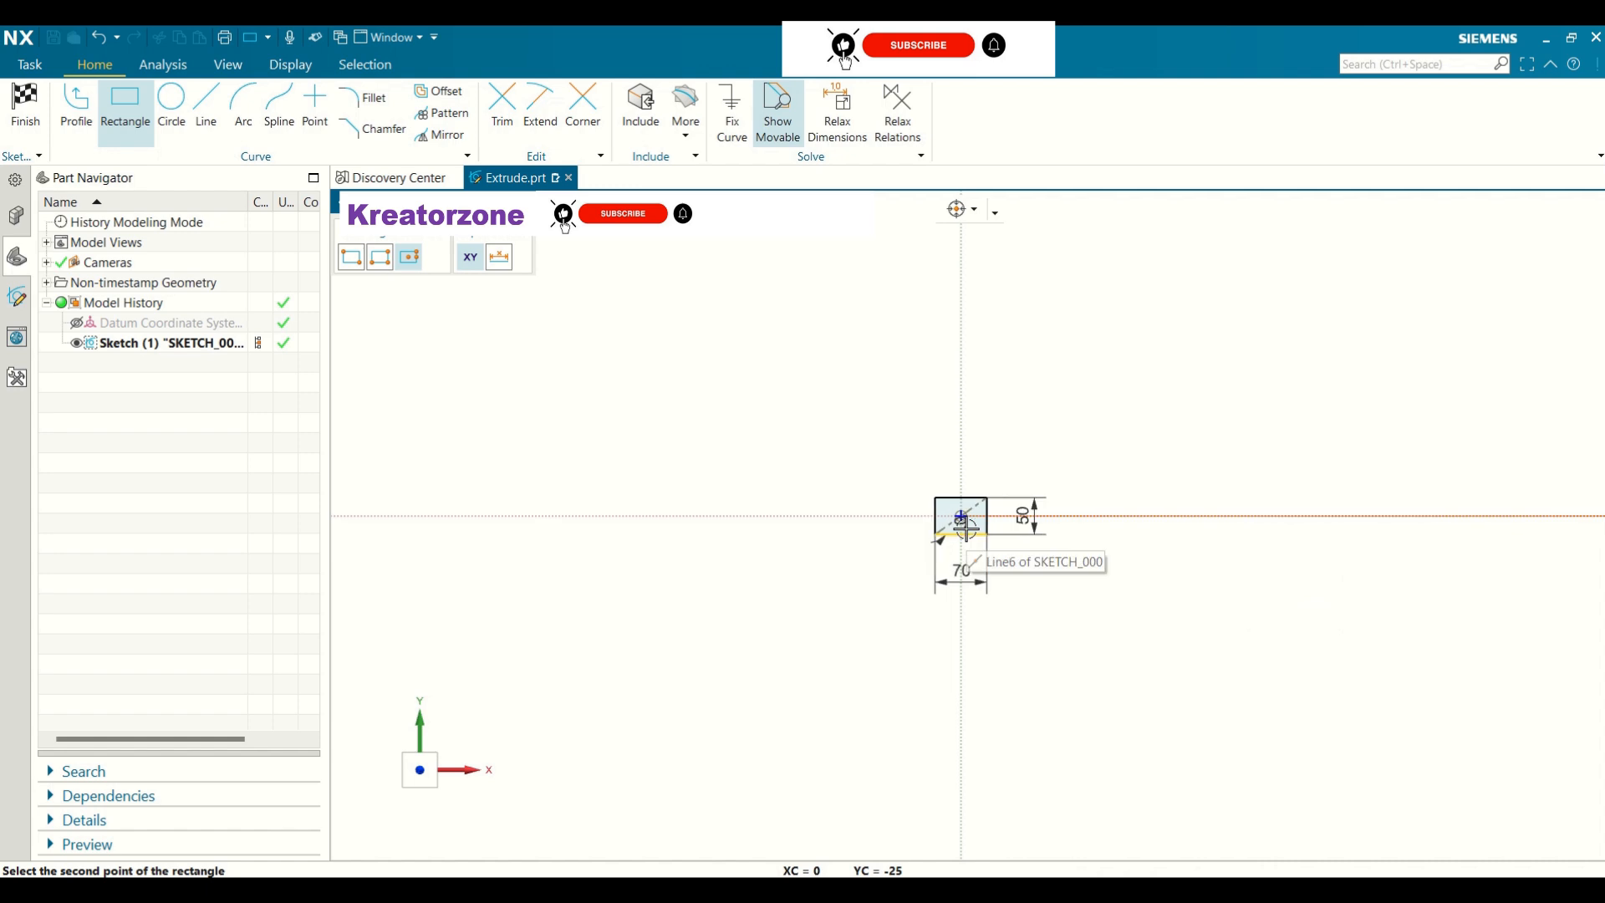
scroll(962, 527, up, 5)
scroll(966, 528, up, 4)
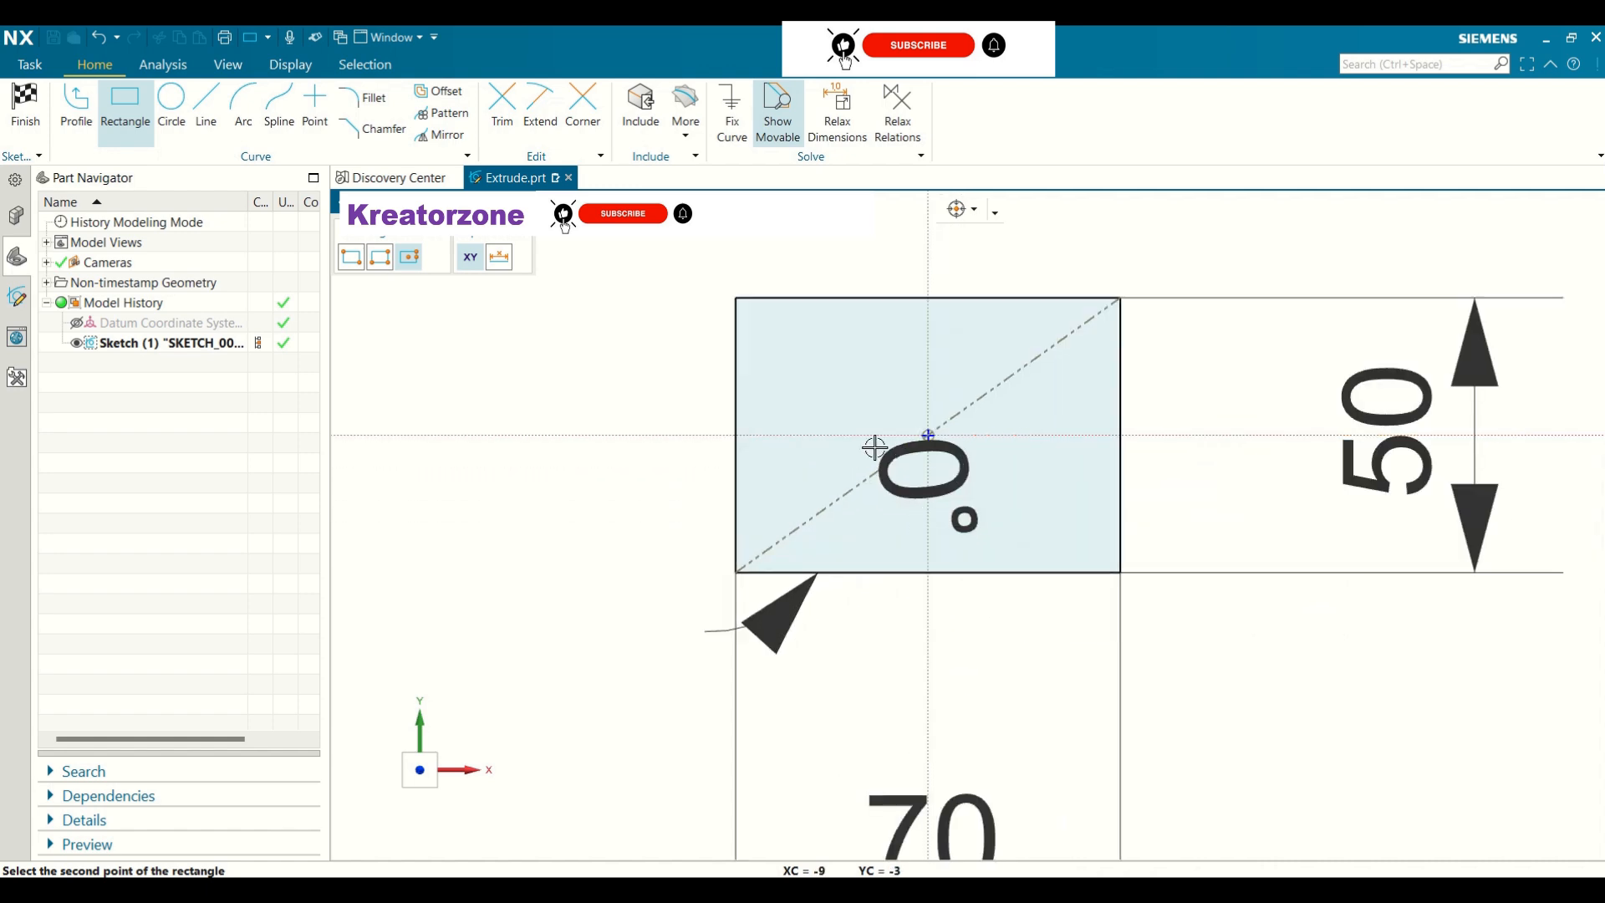
scroll(870, 448, down, 2)
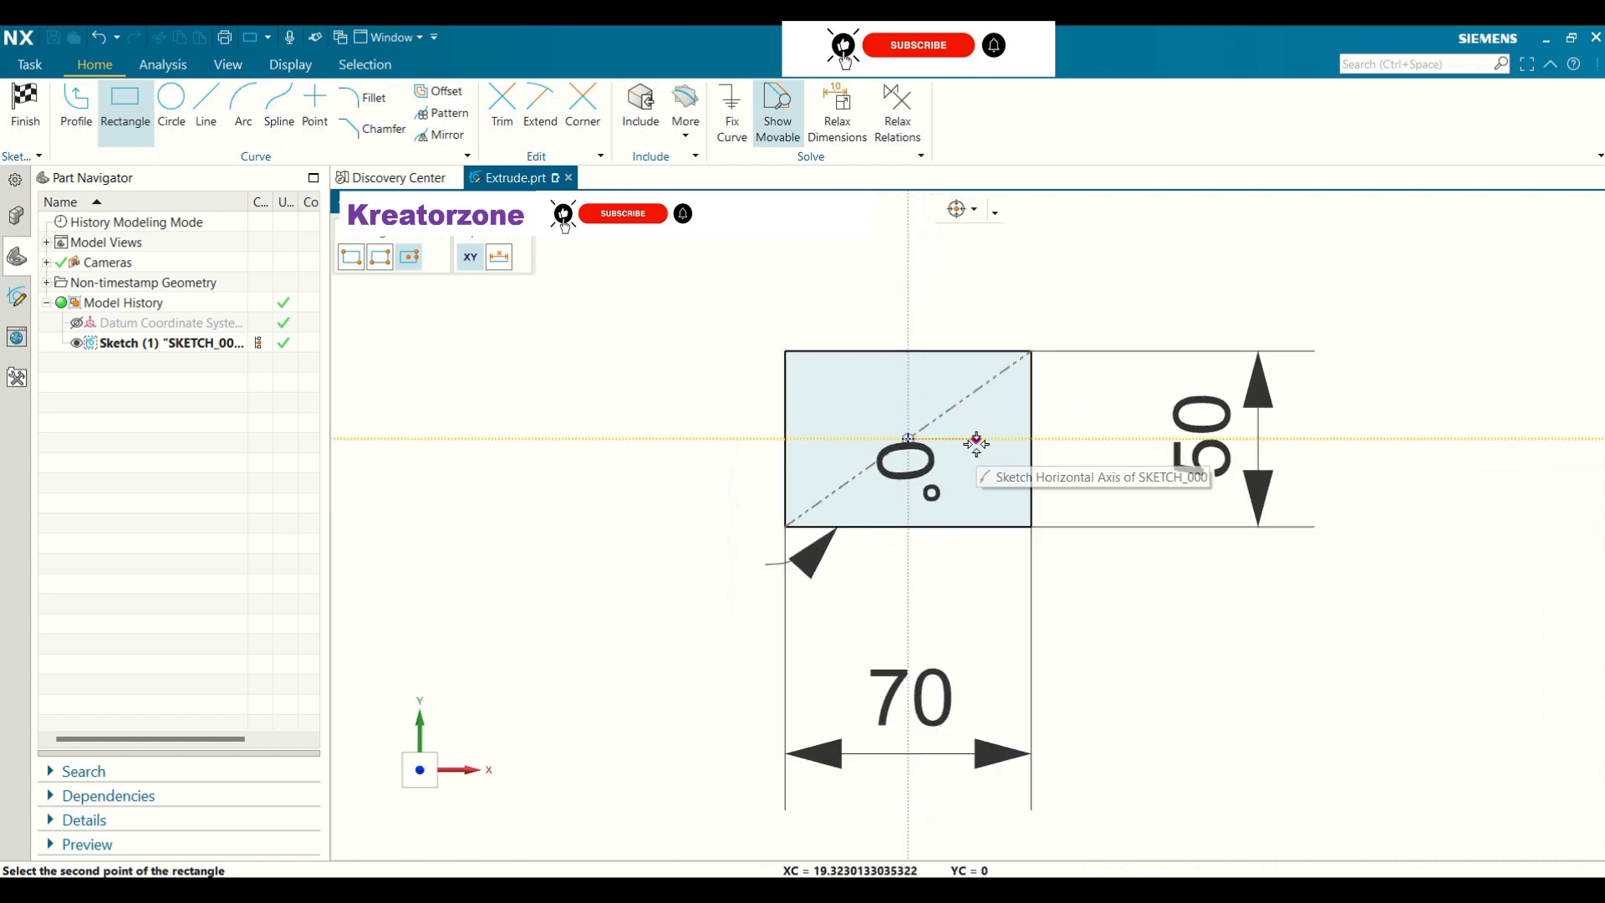
click(19, 104)
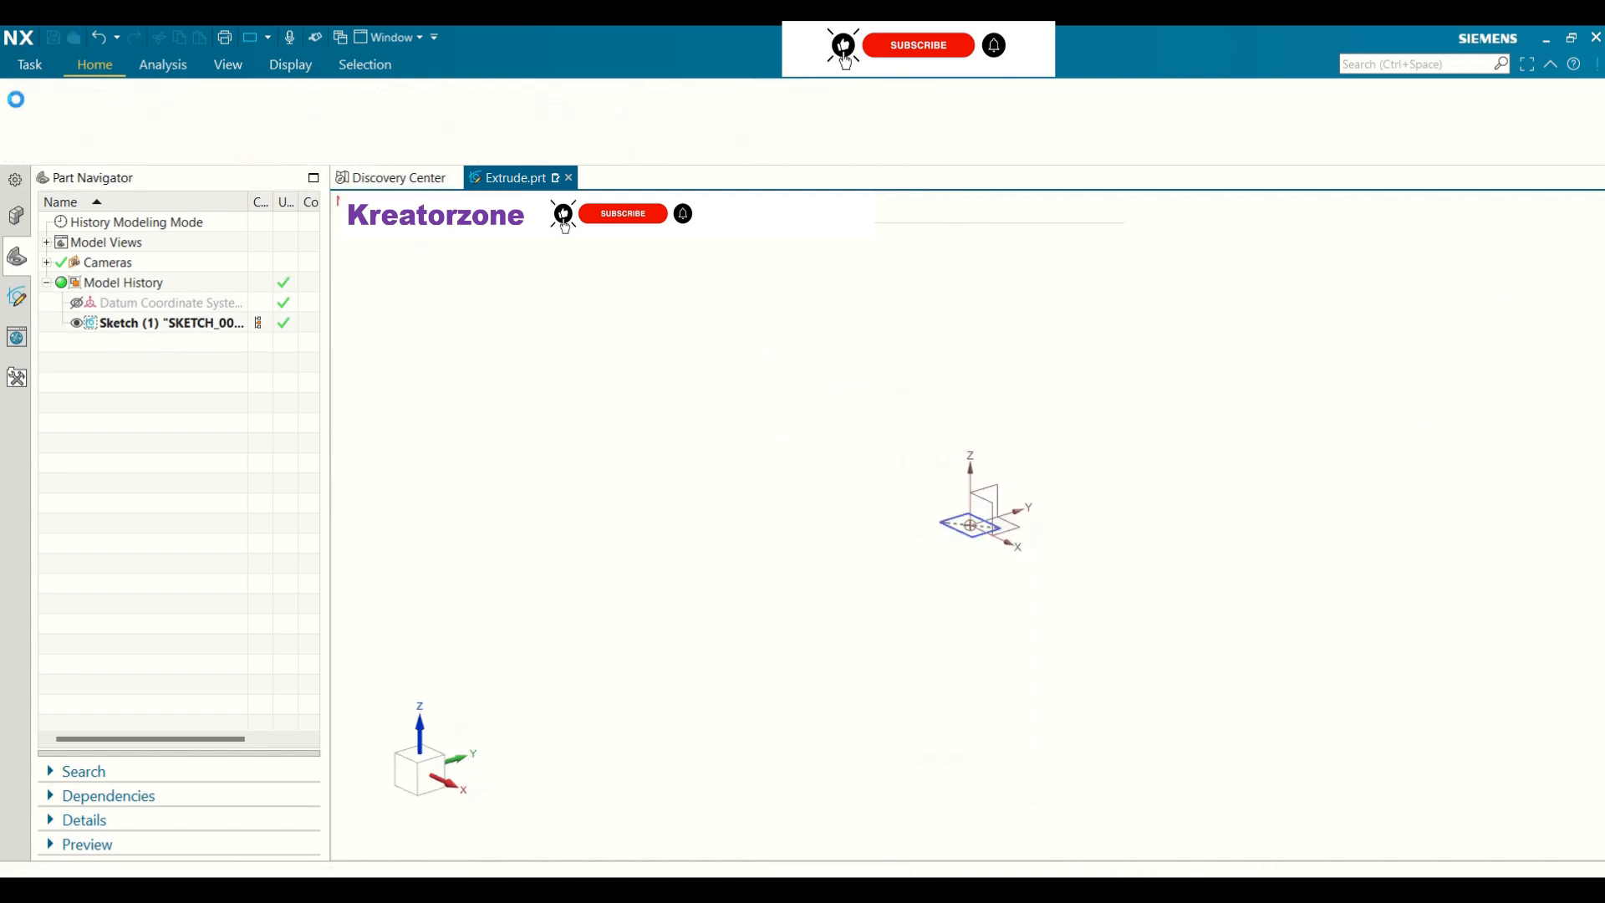
Step: Extrude the rectangular section upward from 0 to an end distance of 10 mm
key(x)
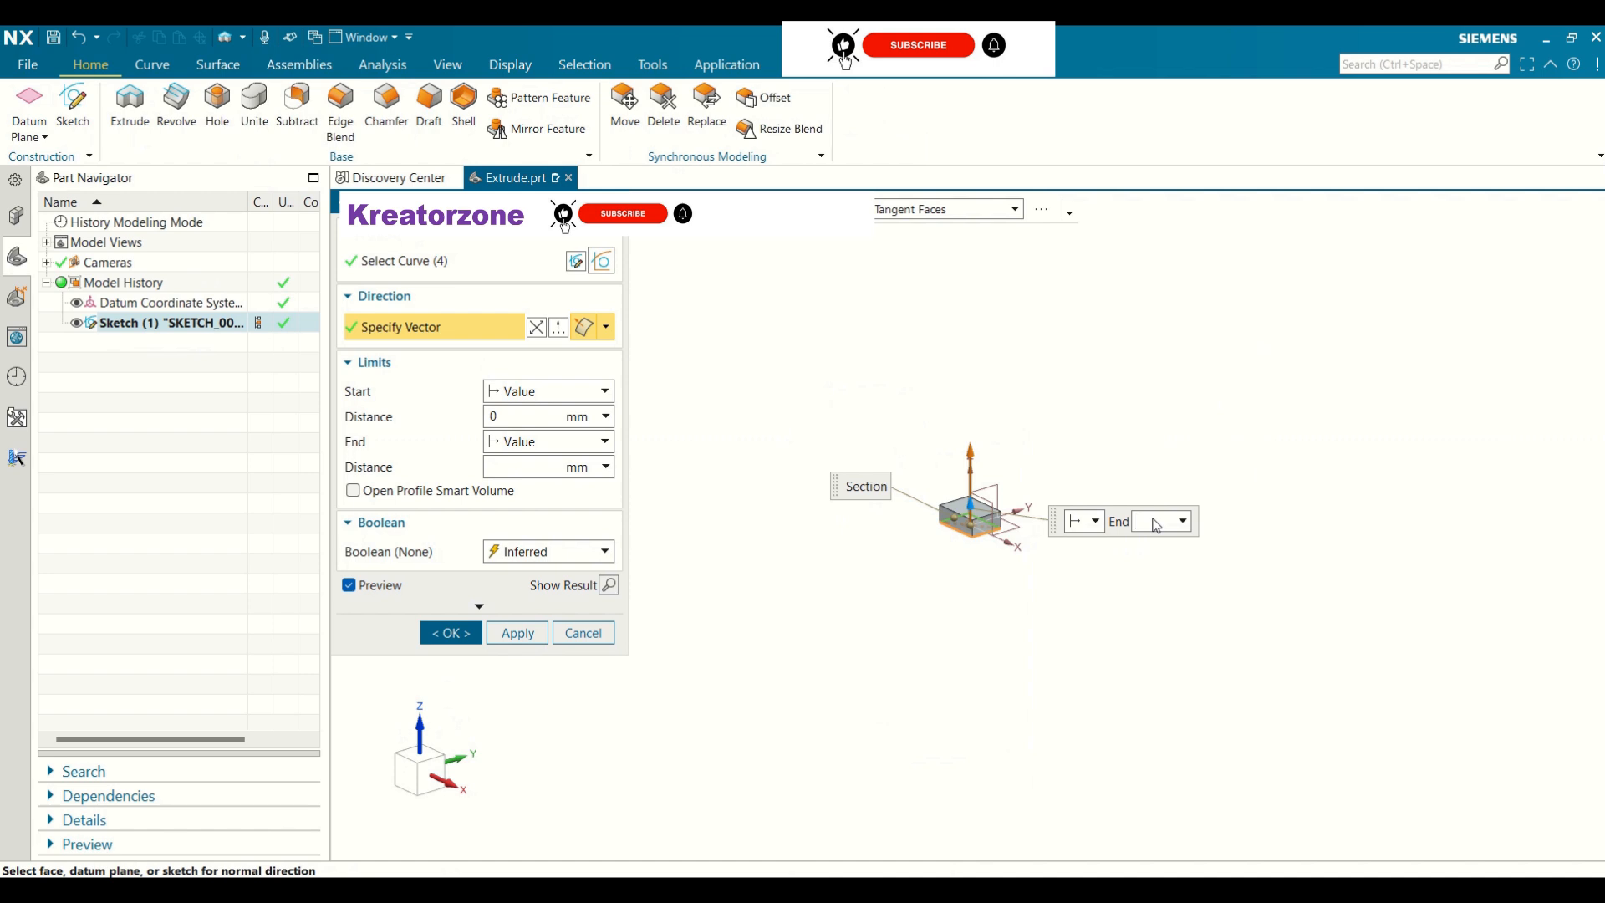
key(Return)
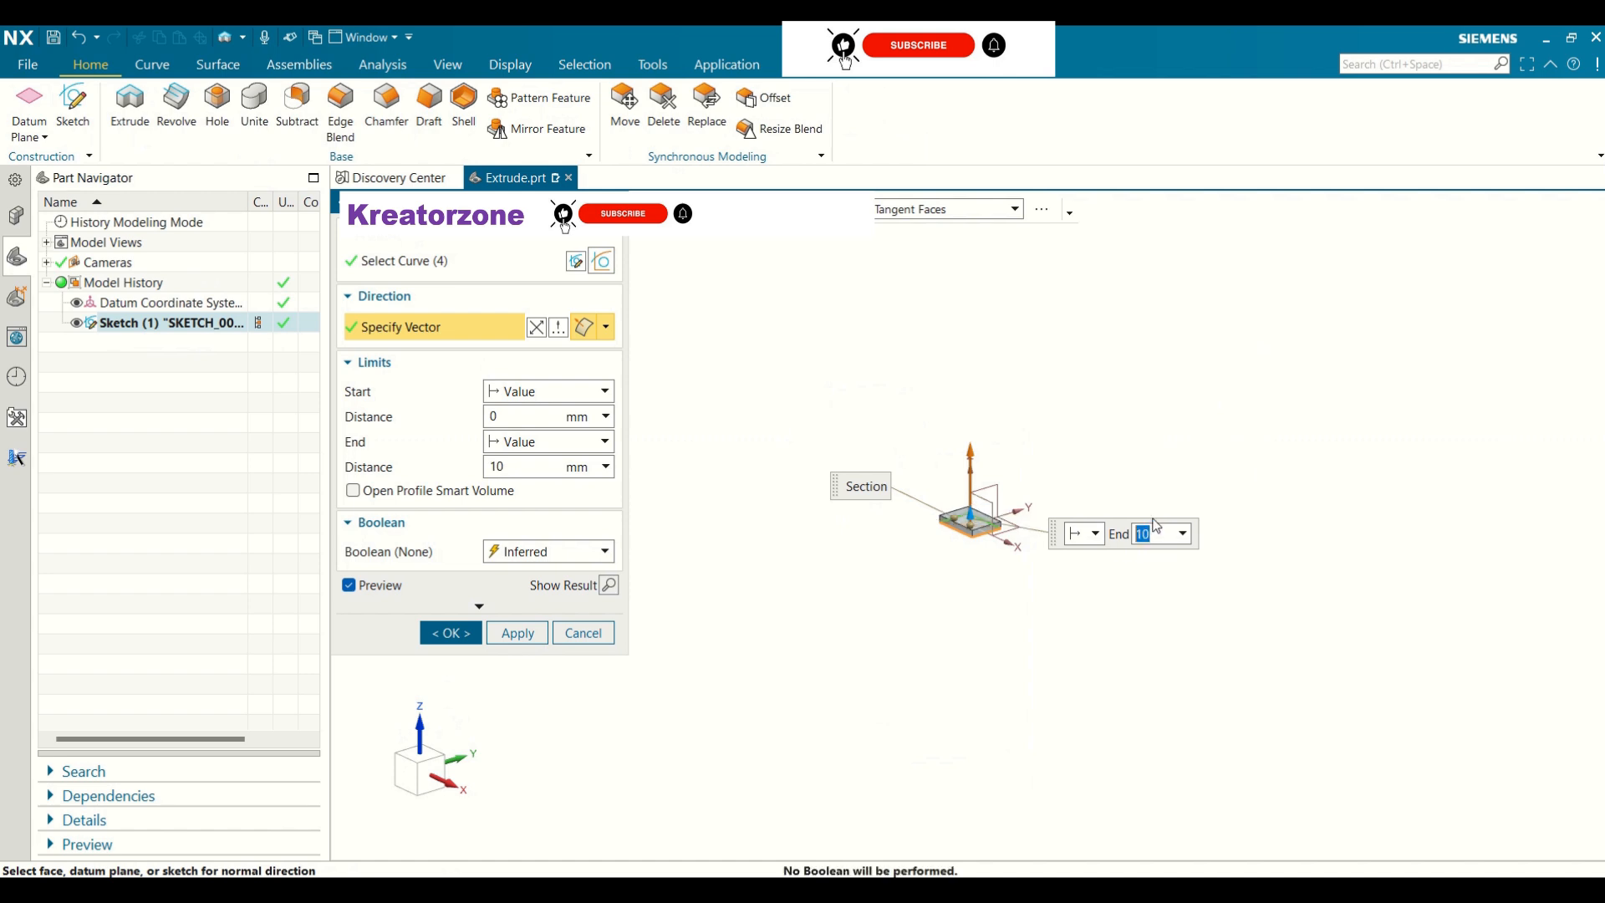
click(452, 634)
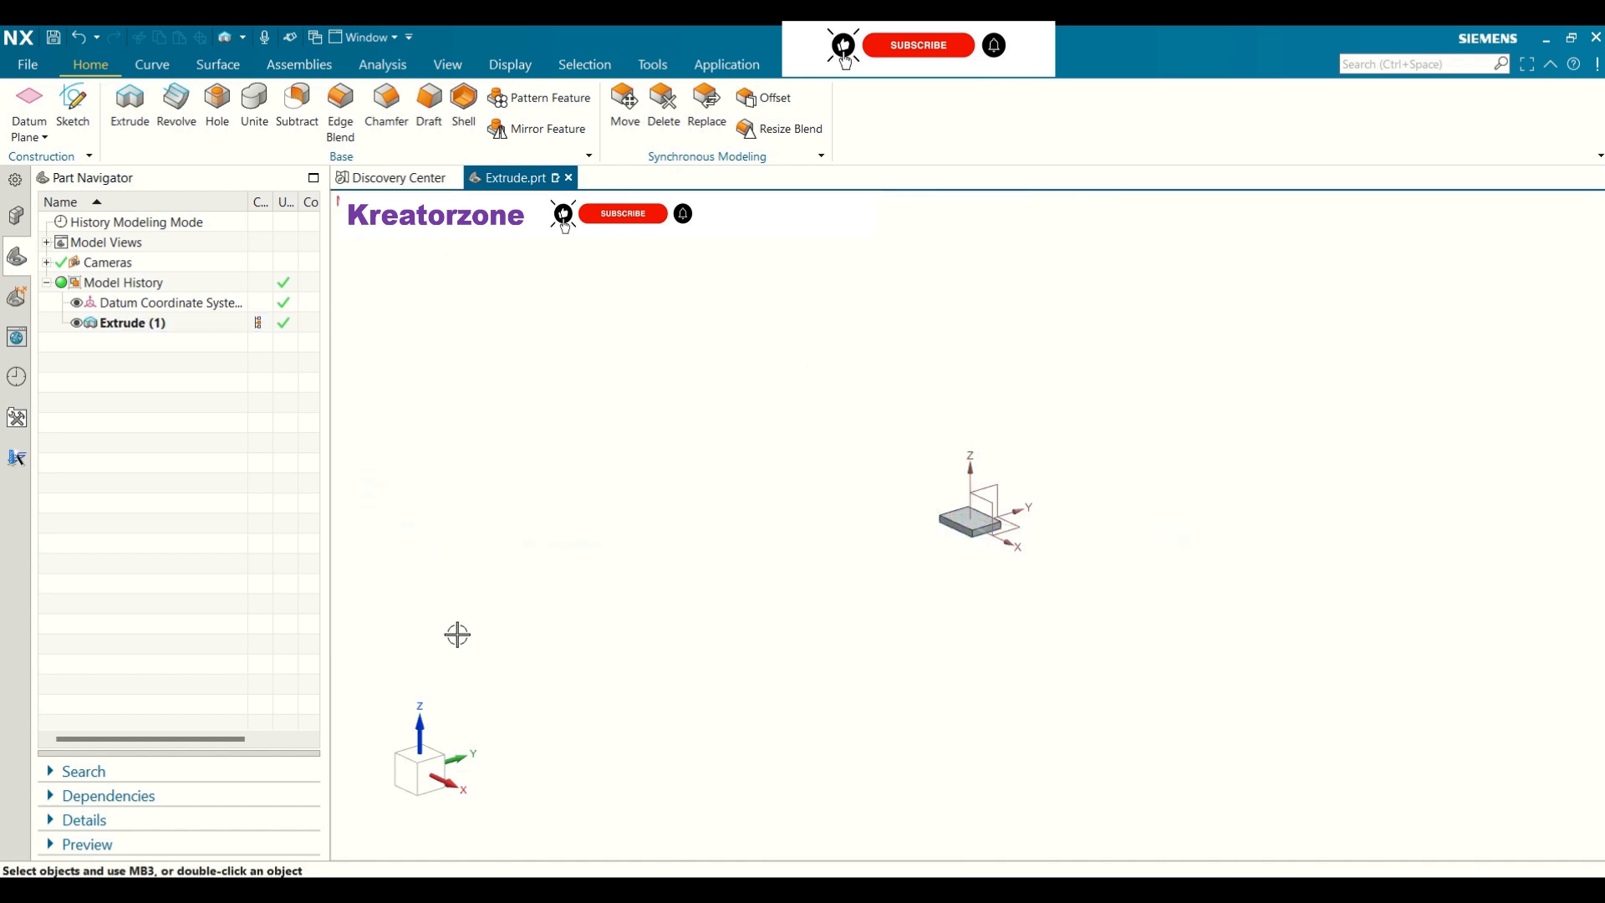
scroll(1042, 552, up, 5)
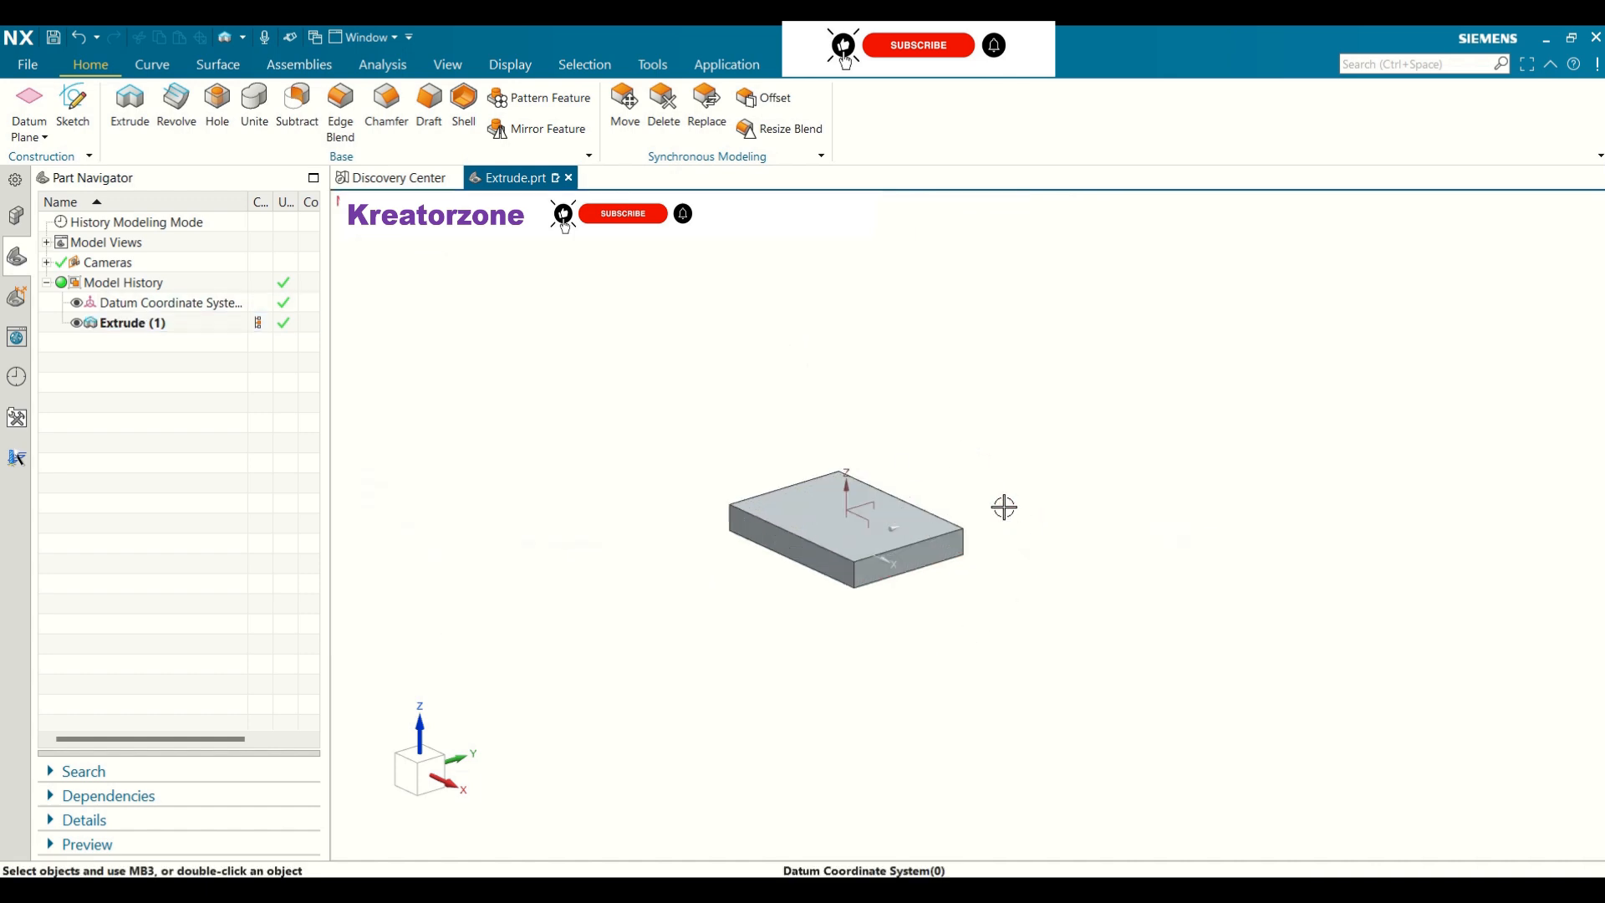